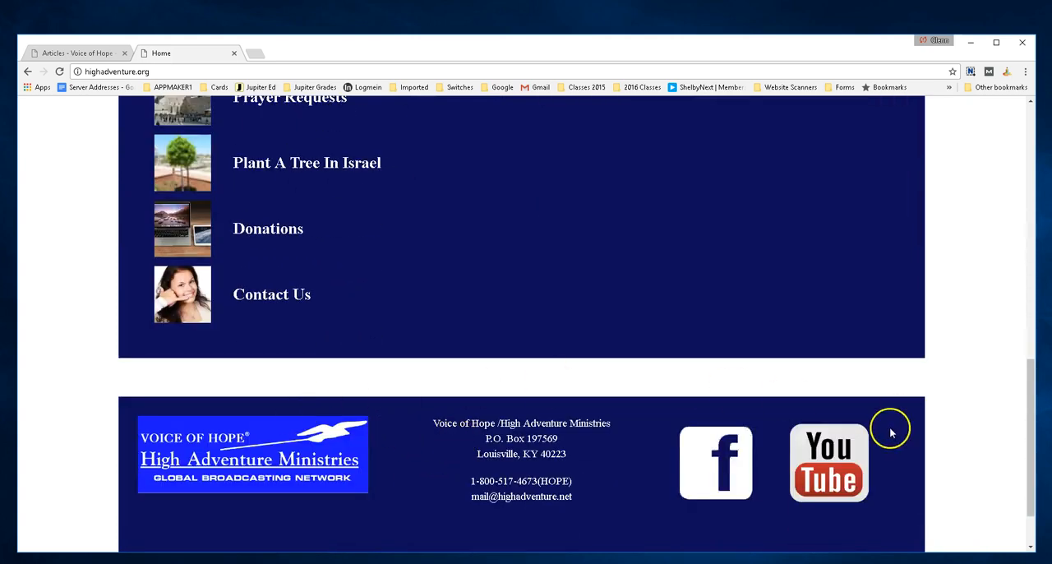
Return to the Joomla administrator from the live home page and open the site's template styles
scroll(324, 376, up, 10)
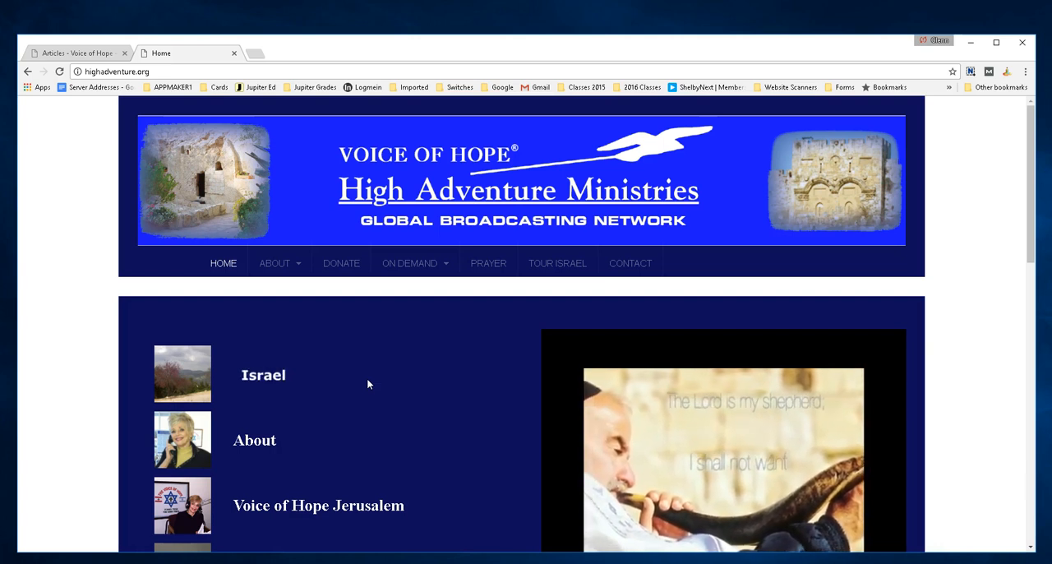
click(87, 54)
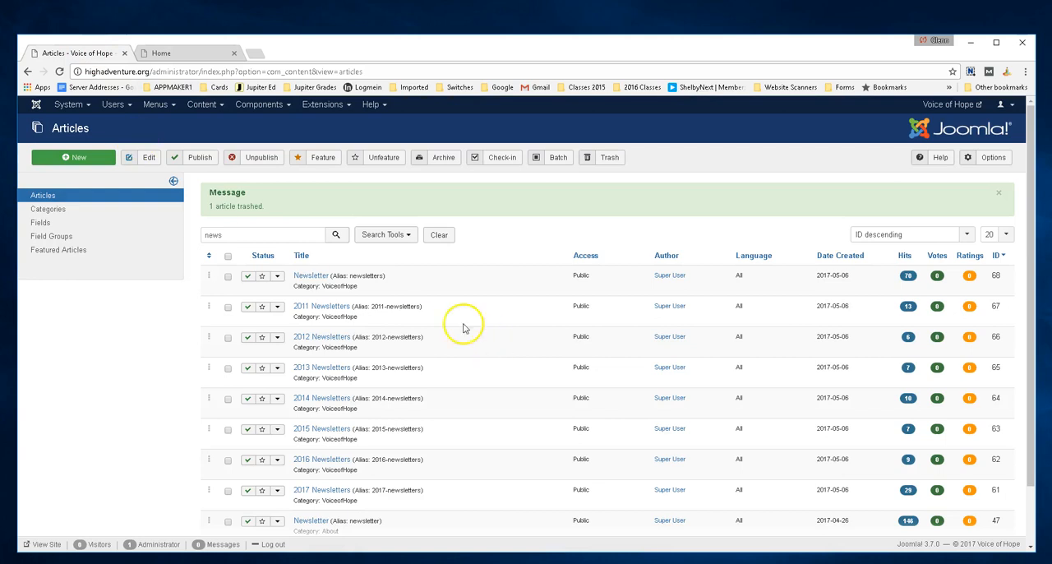
click(329, 106)
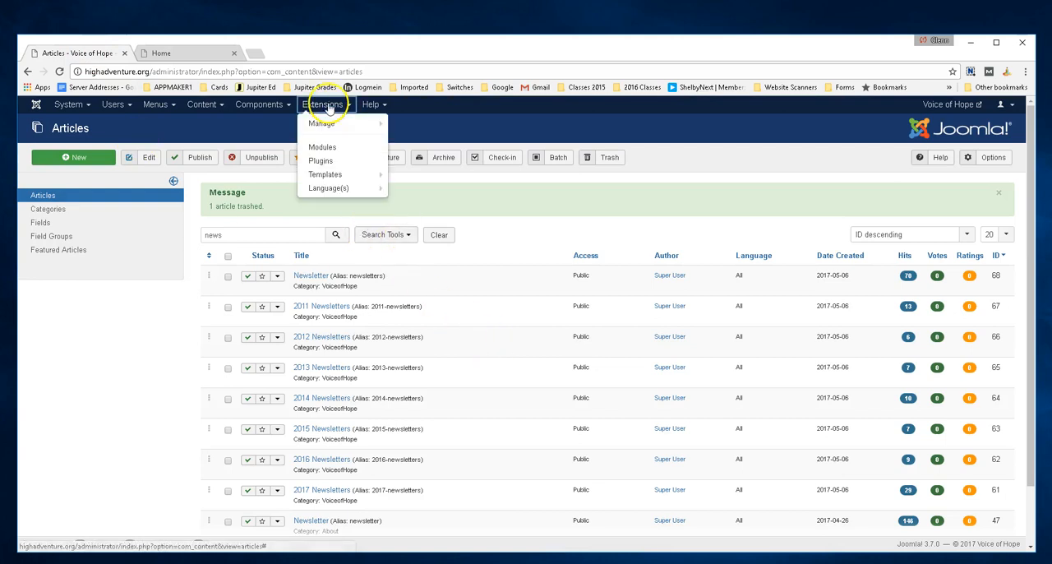
click(328, 176)
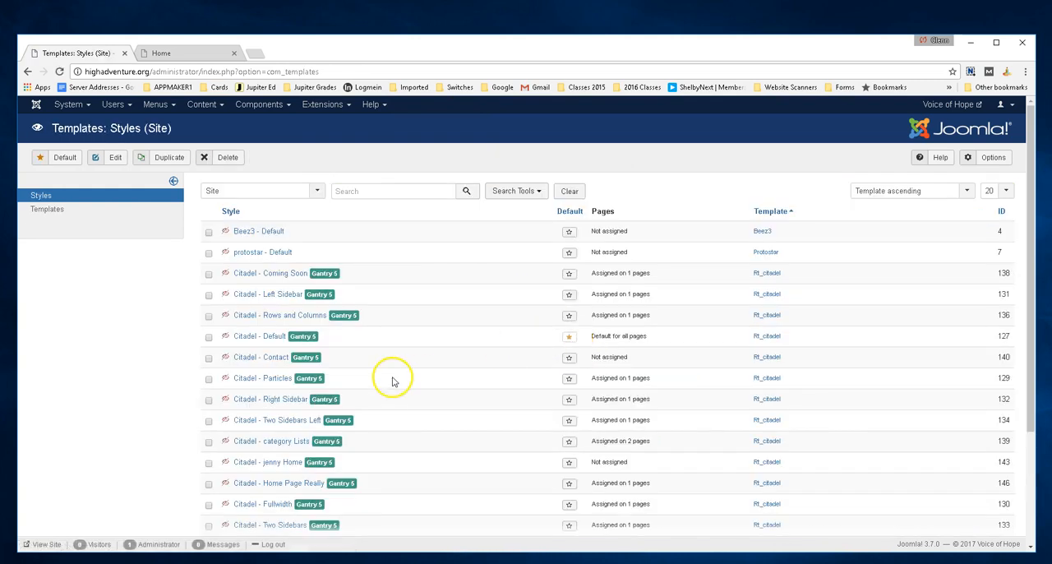
Open the layout of the Citadel - Home Page Really template style
scroll(369, 392, down, 3)
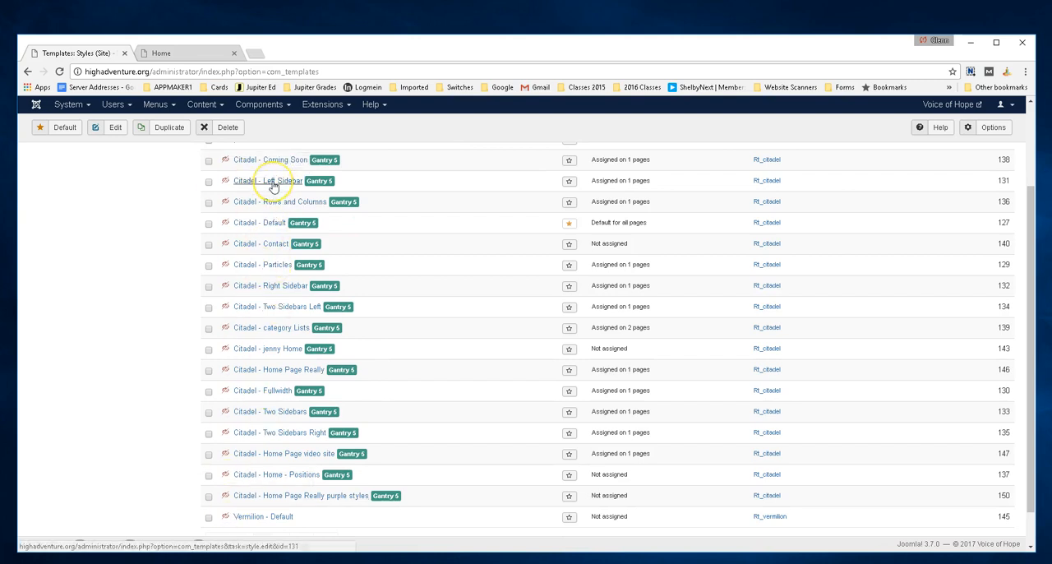
scroll(274, 187, up, 2)
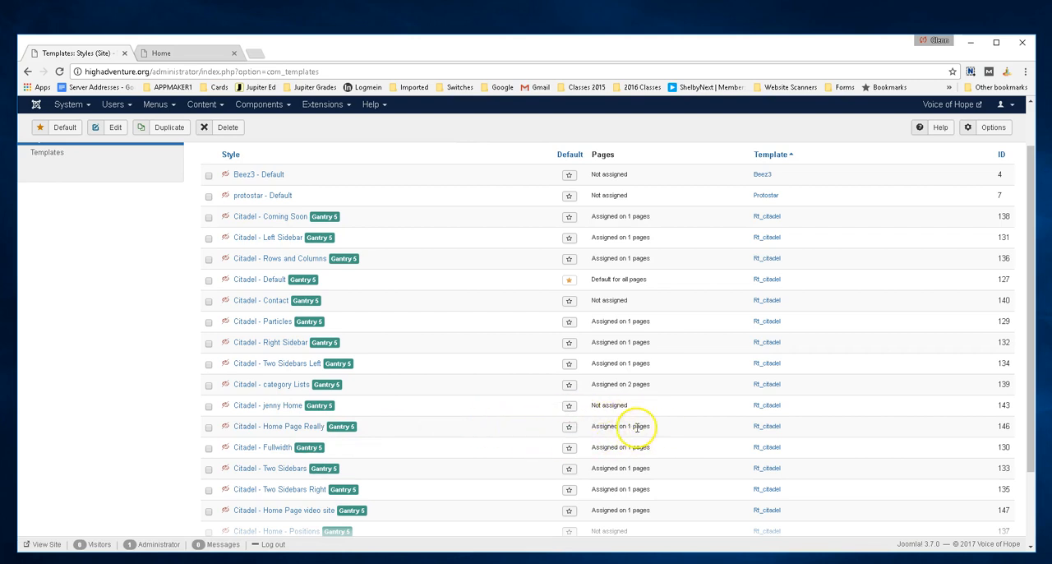
click(278, 426)
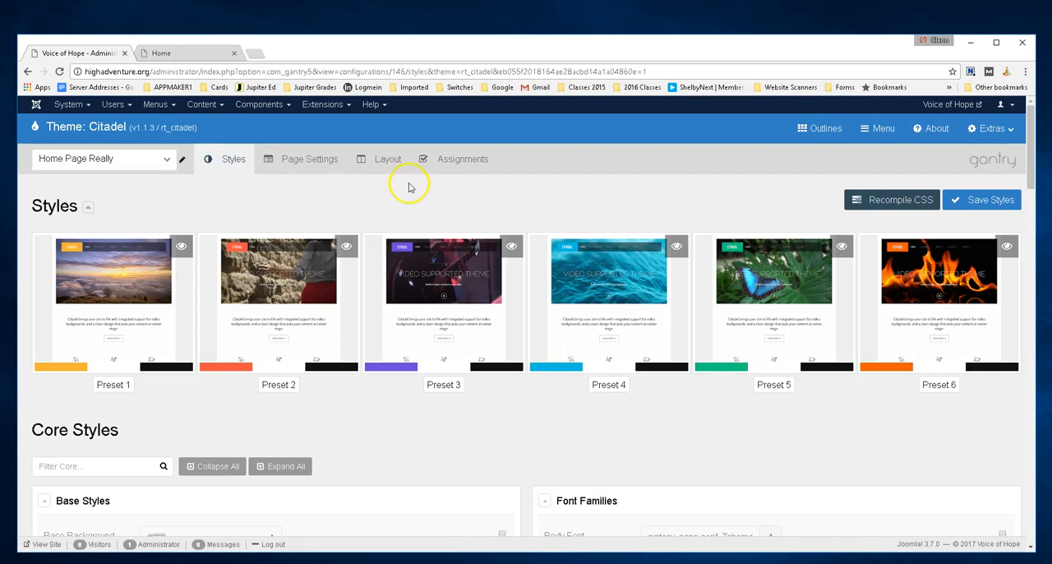
click(387, 159)
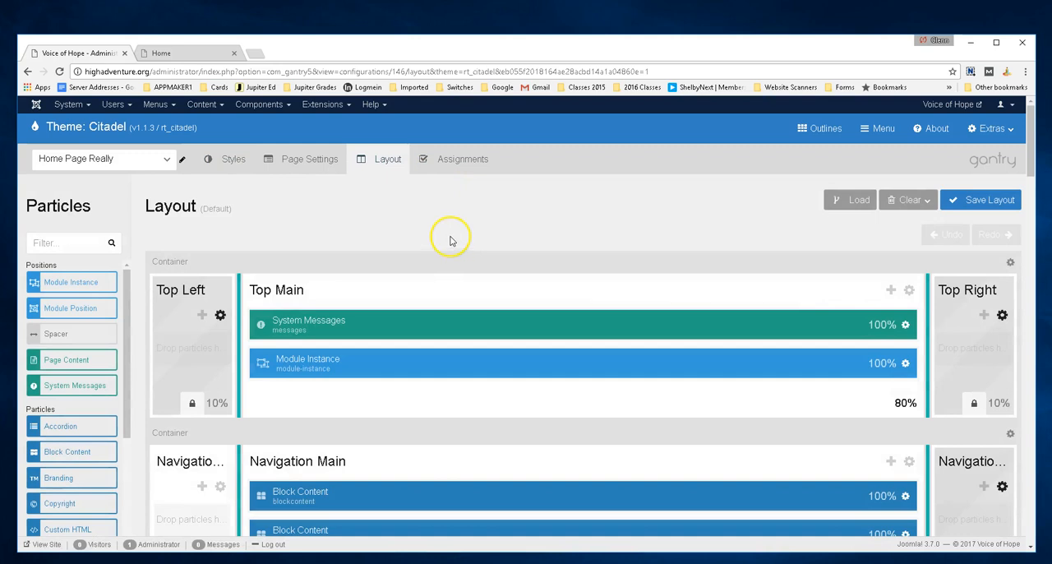
scroll(451, 241, down, 1)
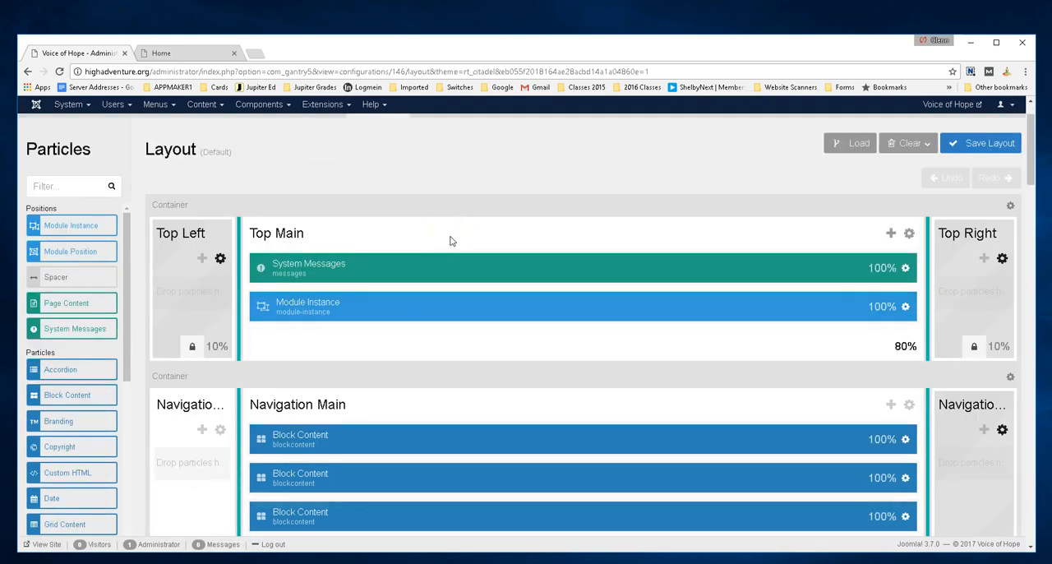
scroll(278, 228, up, 1)
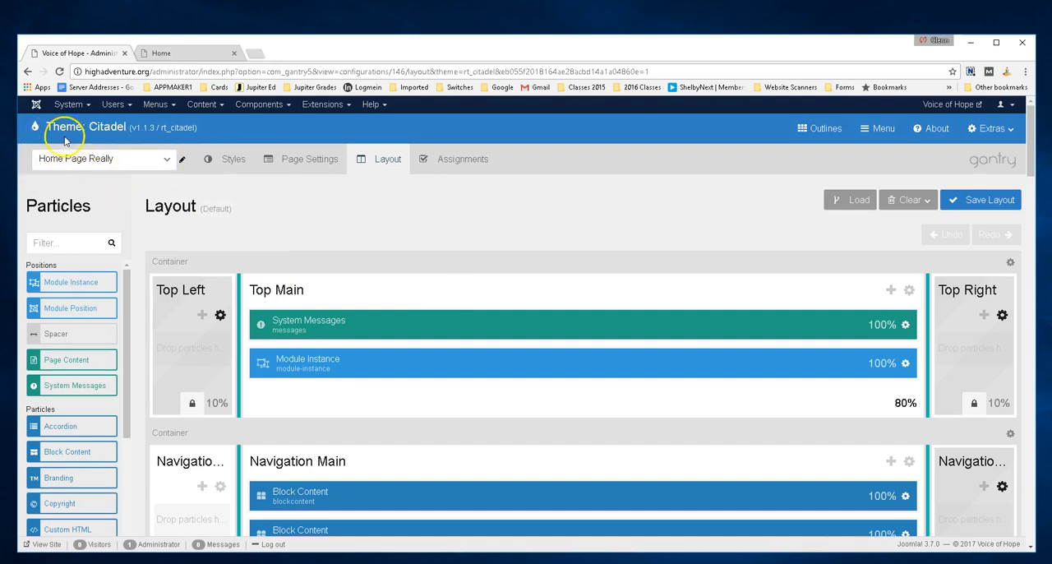
Look through the list of available theme outlines, keeping Home Page Really selected
click(165, 168)
drag(171, 204, 174, 179)
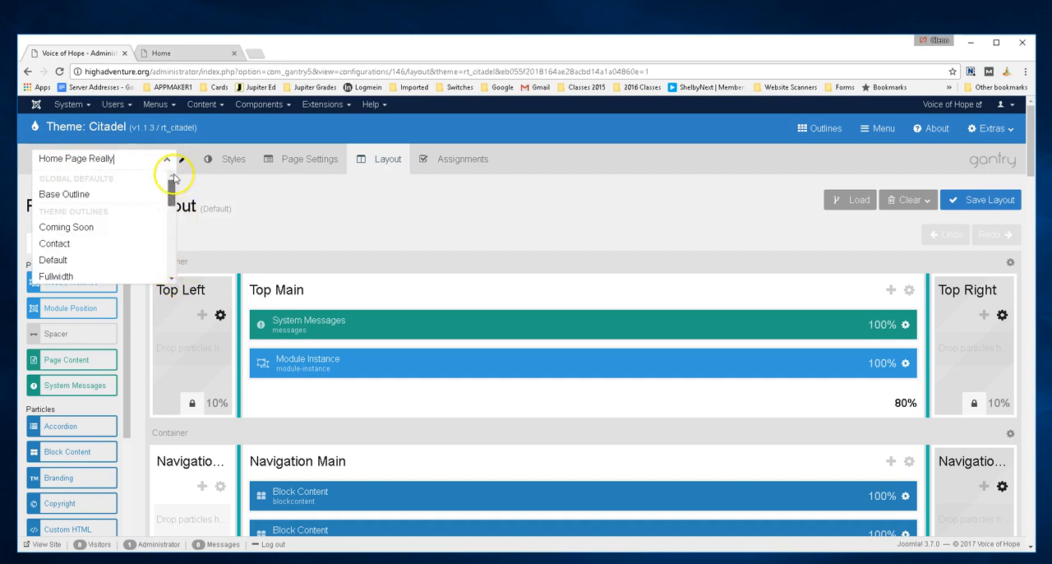
click(376, 193)
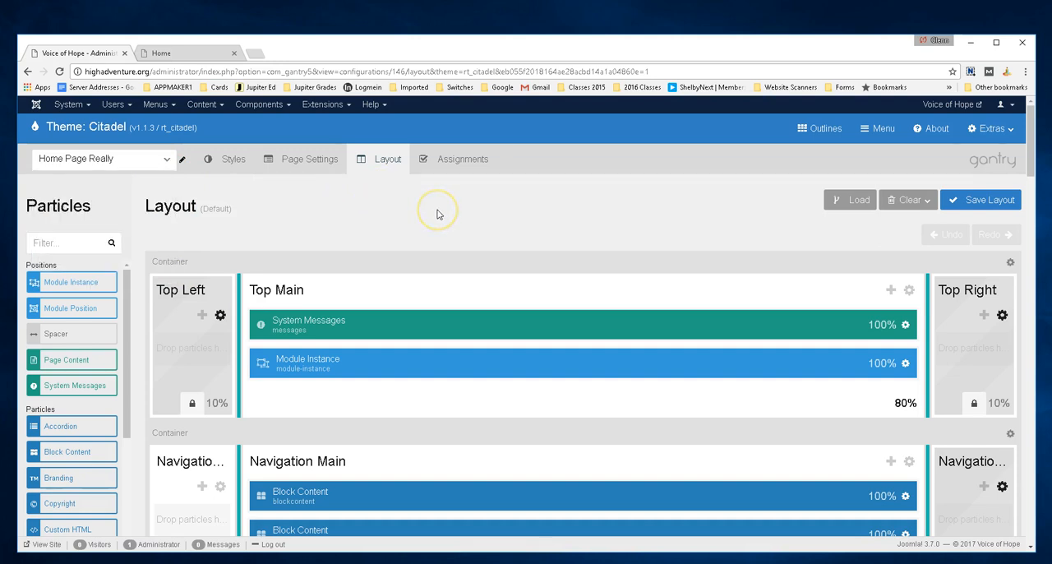
Inspect the settings of the Module Instance particle in Top Main and close them without changes
scroll(437, 212, down, 2)
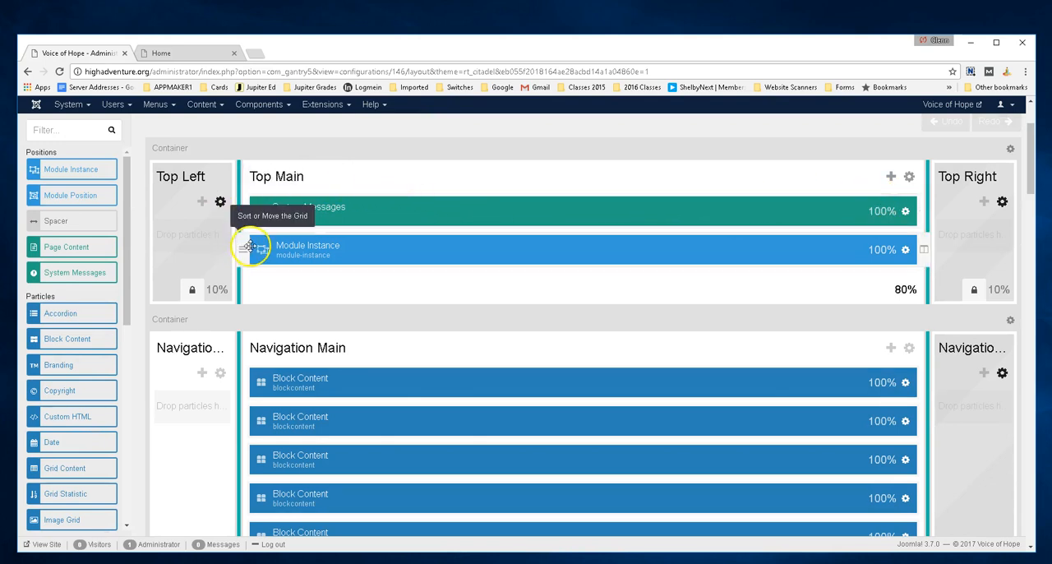
click(906, 251)
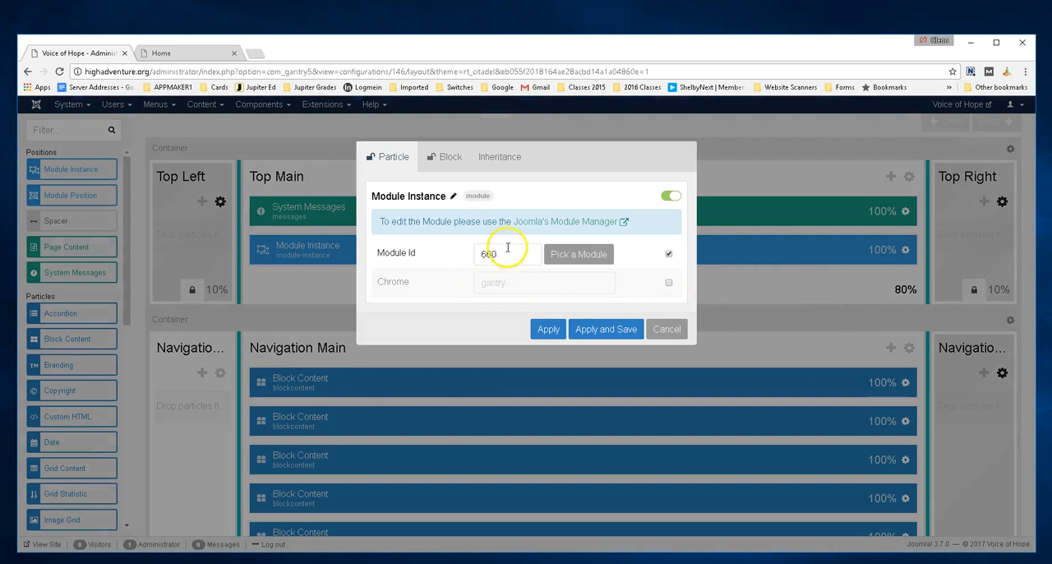
click(667, 330)
Compare the particles in the Navigation Main section with the navigation menu on the live home page
scroll(364, 305, down, 1)
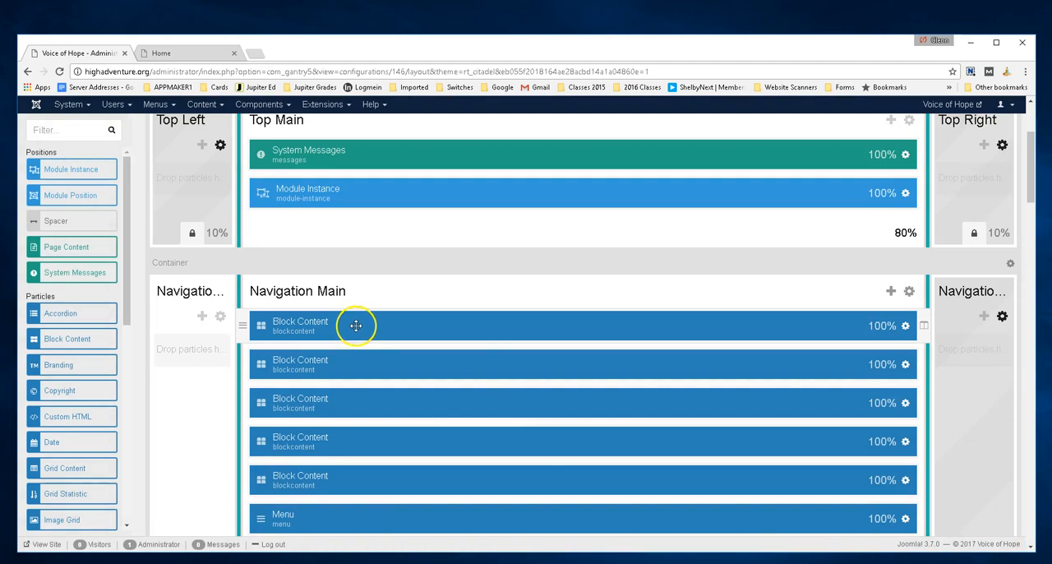
scroll(356, 324, down, 1)
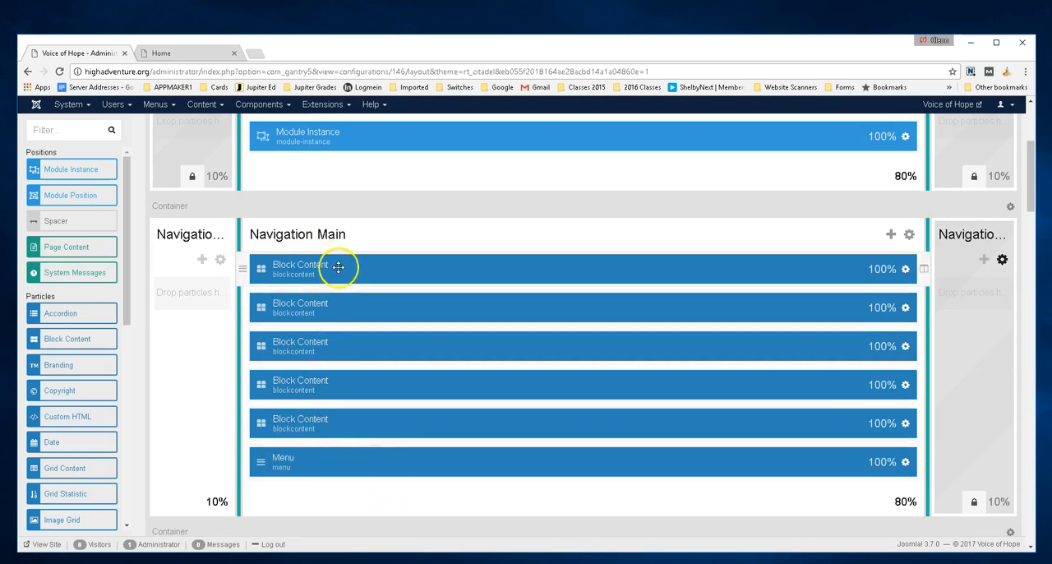
click(200, 53)
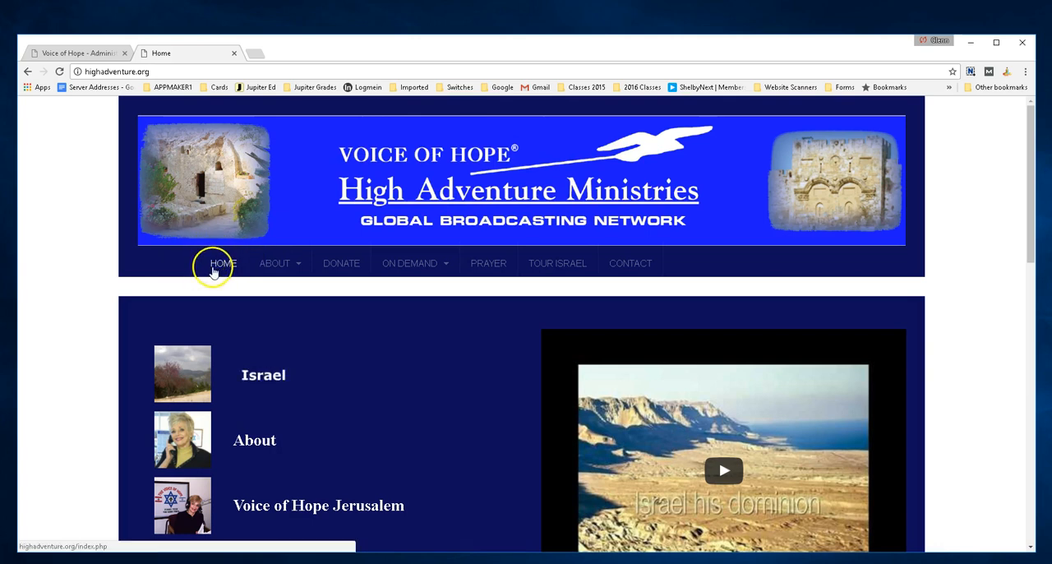
mouse_move(250, 269)
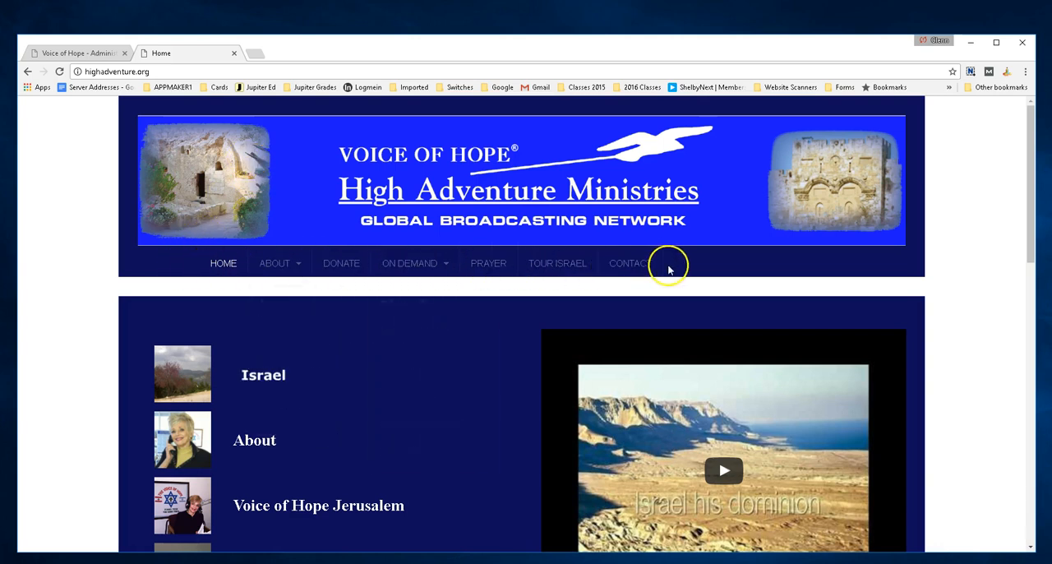
click(82, 52)
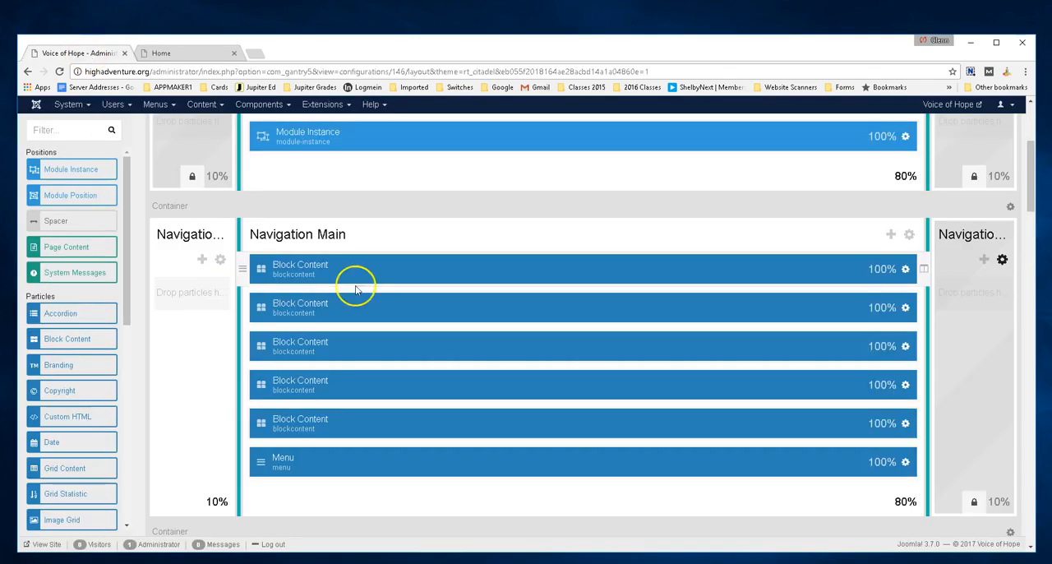
Review the layout sections from Top Main to Above Main and compare the Above Main positions with the live home page
scroll(386, 275, up, 3)
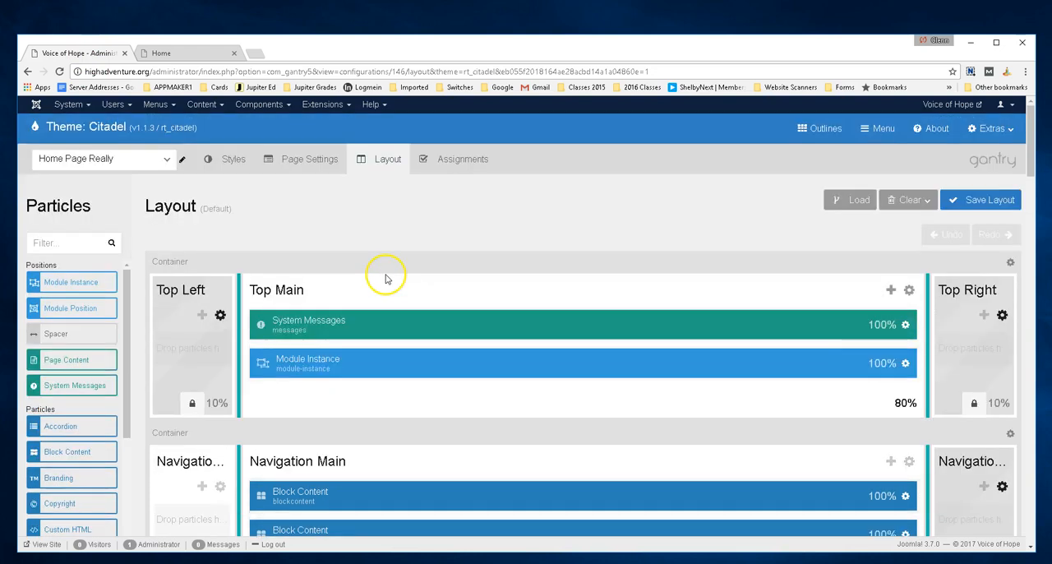
scroll(386, 276, down, 1)
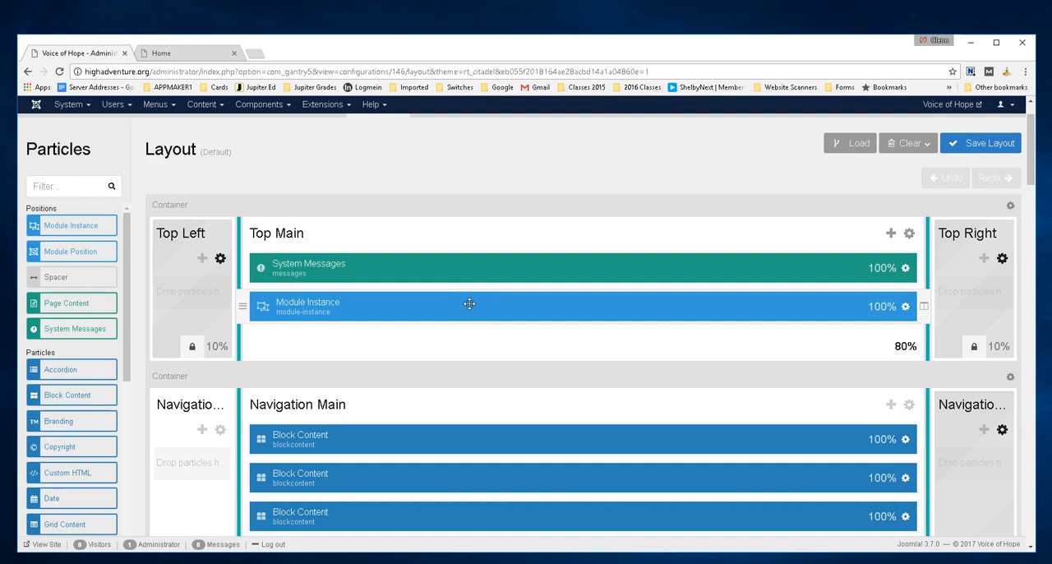
scroll(469, 305, down, 2)
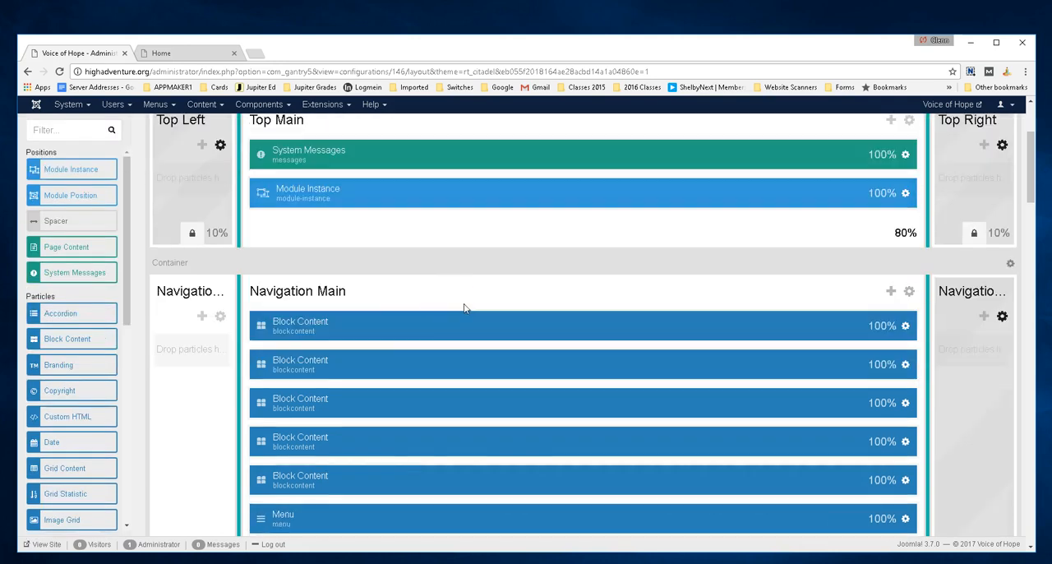
scroll(353, 403, down, 2)
scroll(352, 411, down, 1)
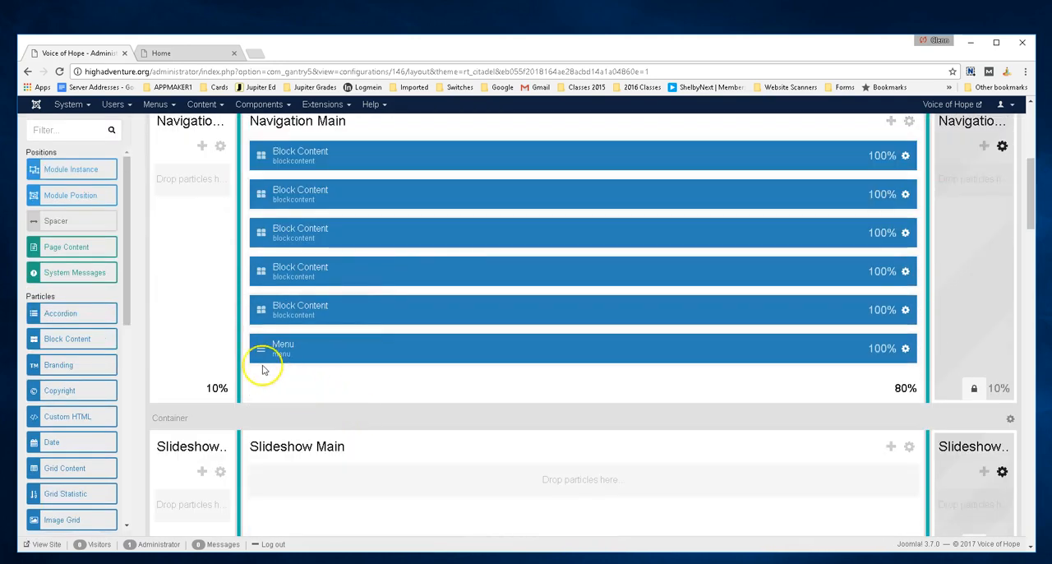
scroll(416, 395, down, 3)
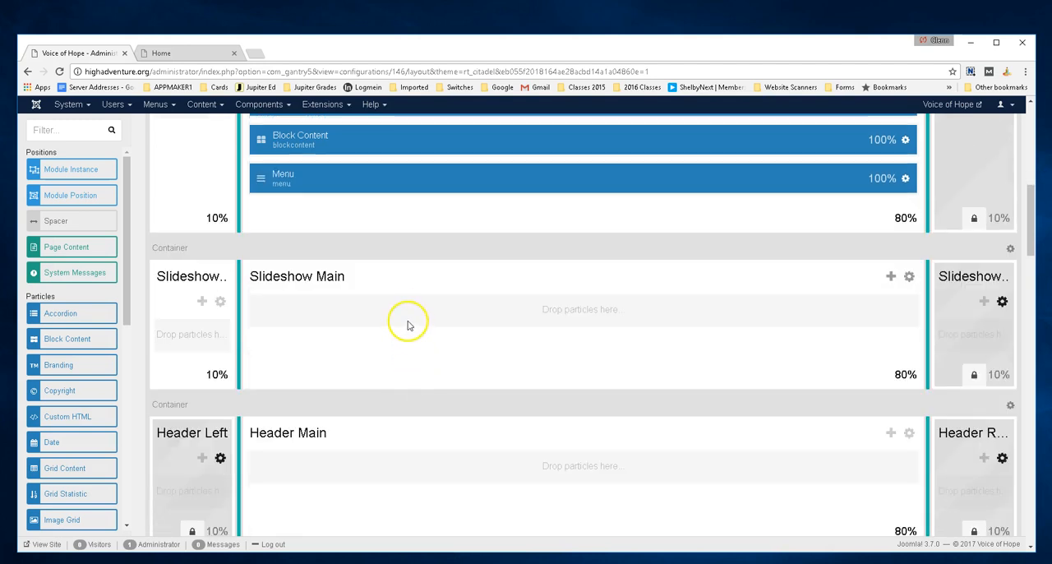
scroll(424, 382, down, 4)
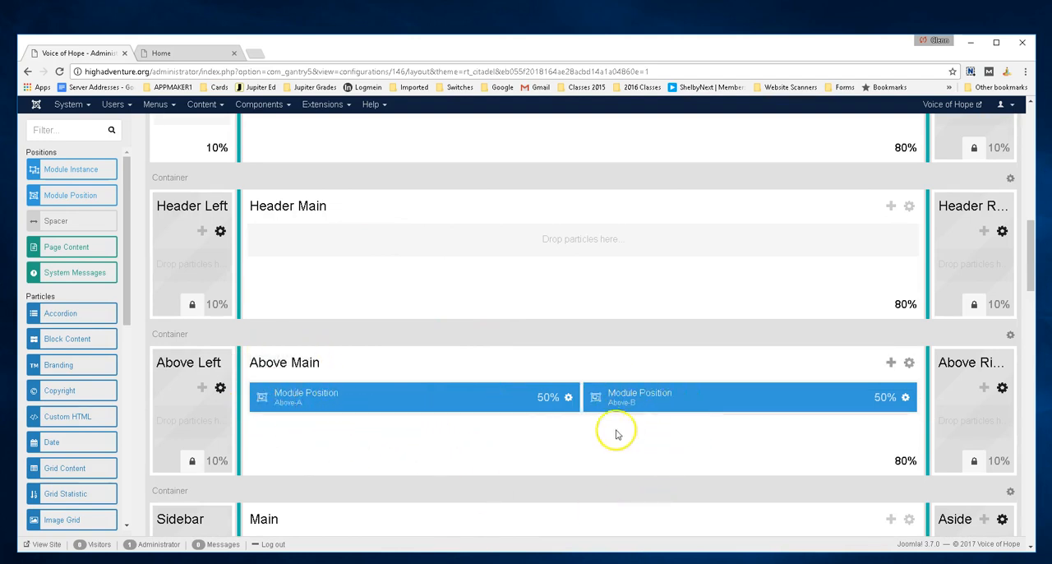
click(194, 54)
scroll(395, 304, down, 2)
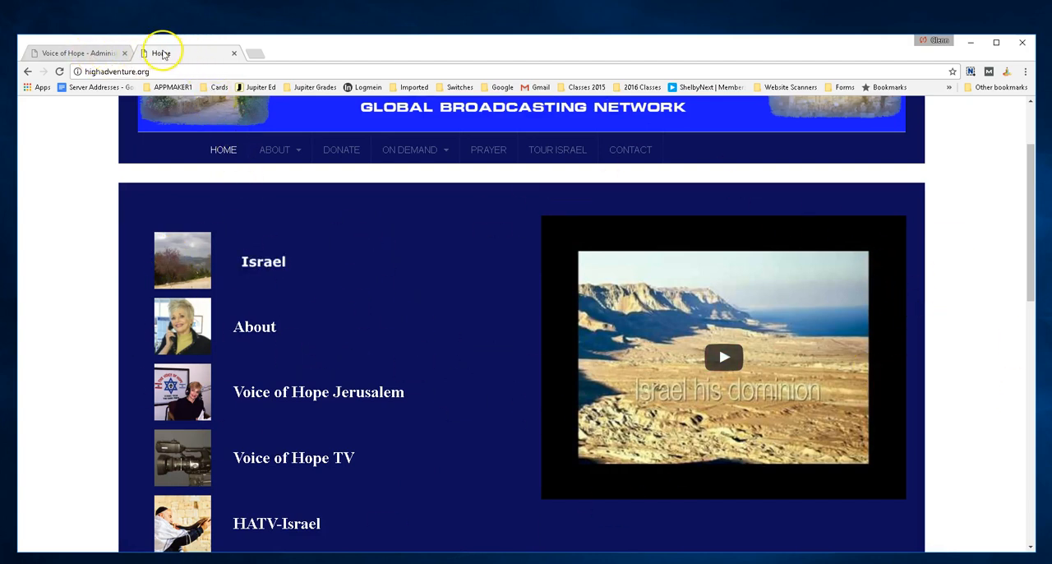
click(94, 52)
Examine the layout sections from Main down to the Offcanvas Section and compare the lower sections with the live home page's footer
scroll(416, 399, down, 3)
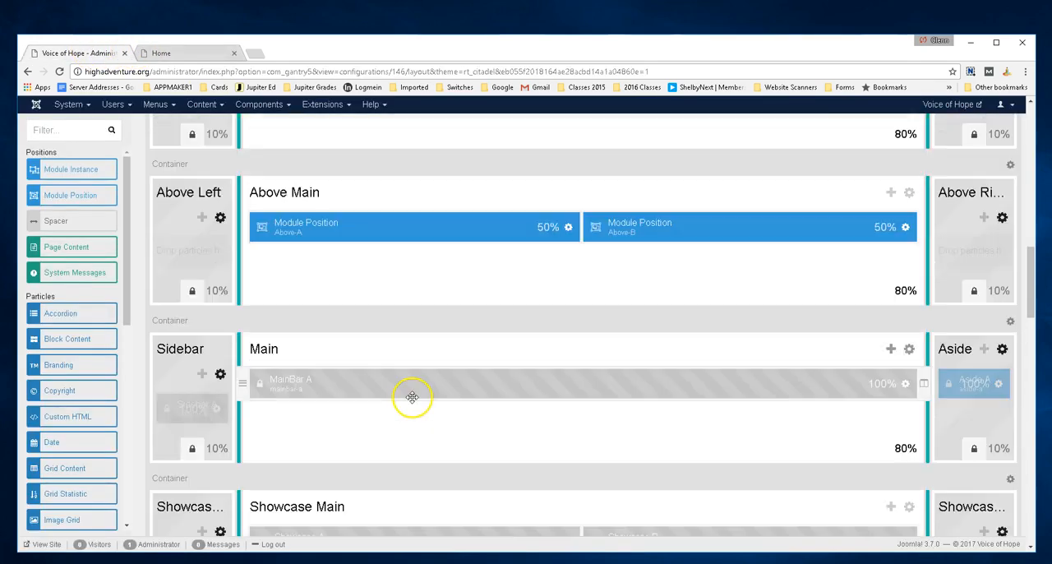
scroll(412, 396, down, 3)
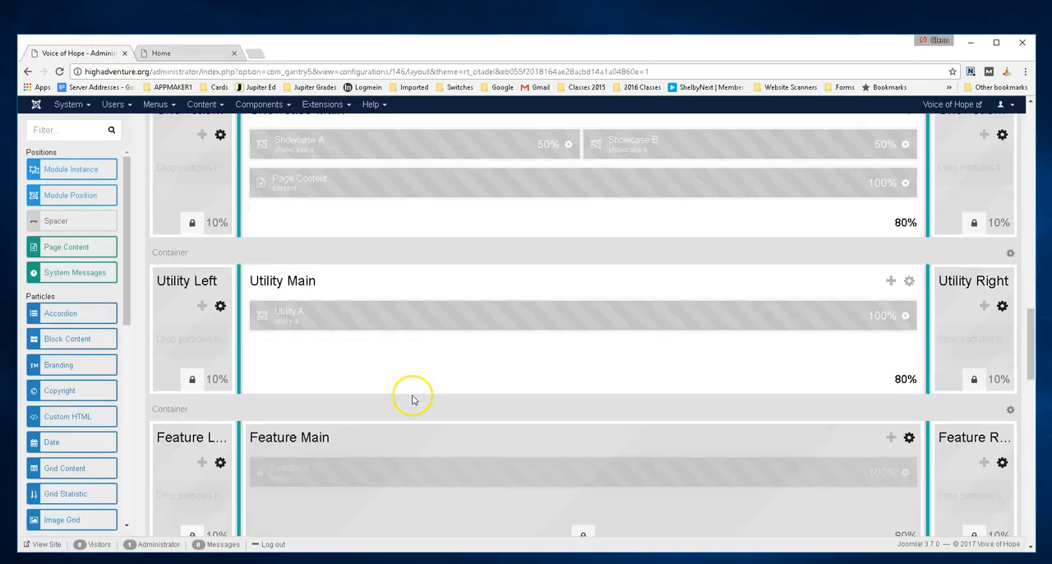
scroll(513, 404, down, 2)
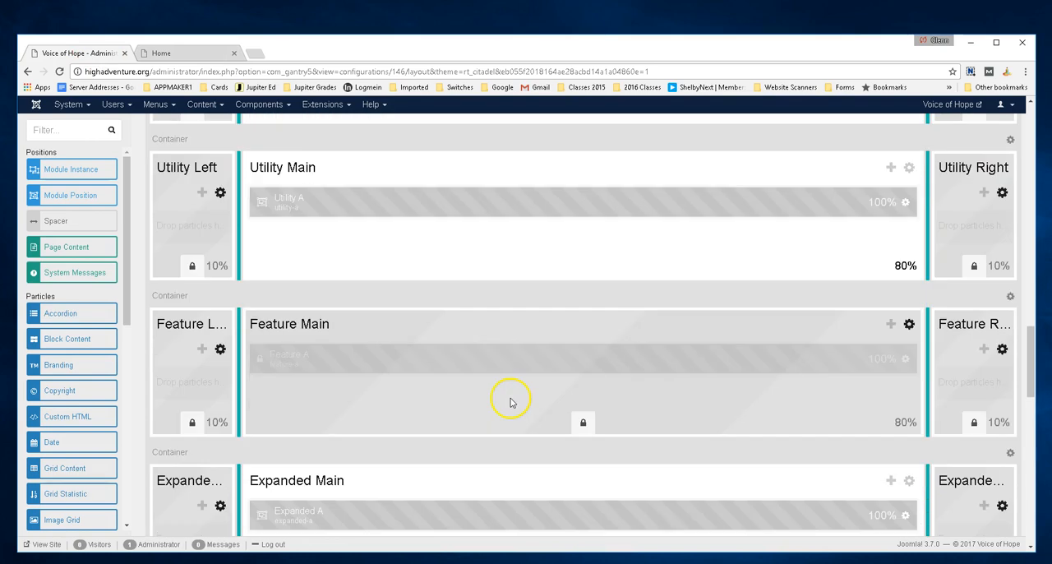
scroll(463, 381, down, 6)
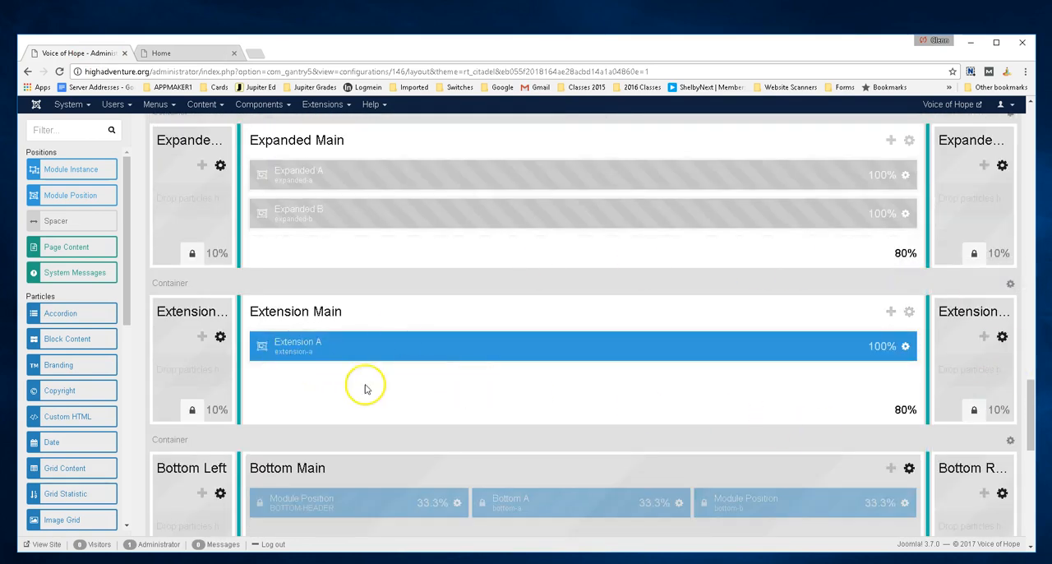
scroll(470, 403, down, 9)
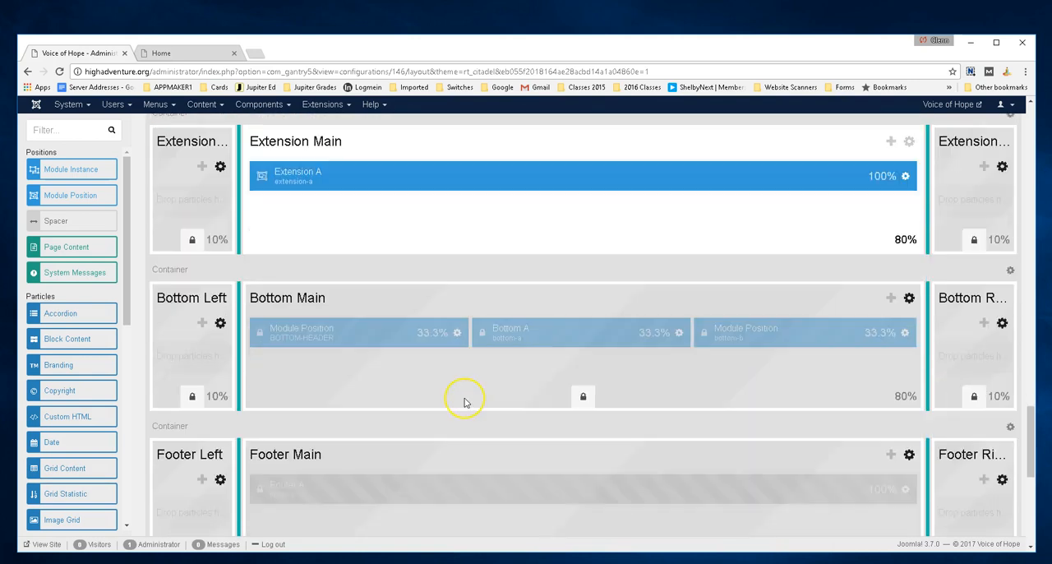
scroll(466, 402, down, 1)
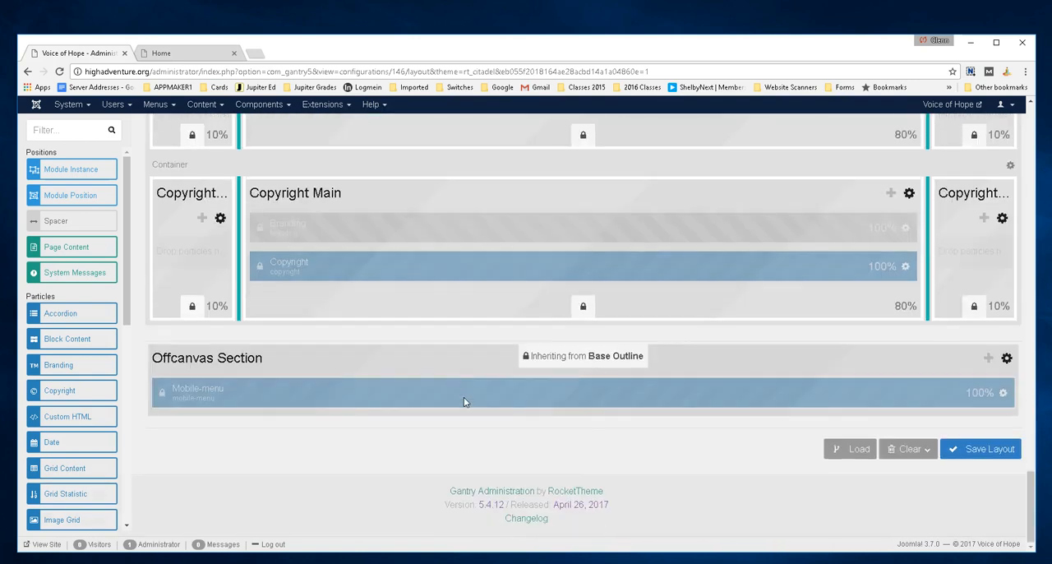
scroll(466, 402, up, 4)
scroll(465, 402, down, 1)
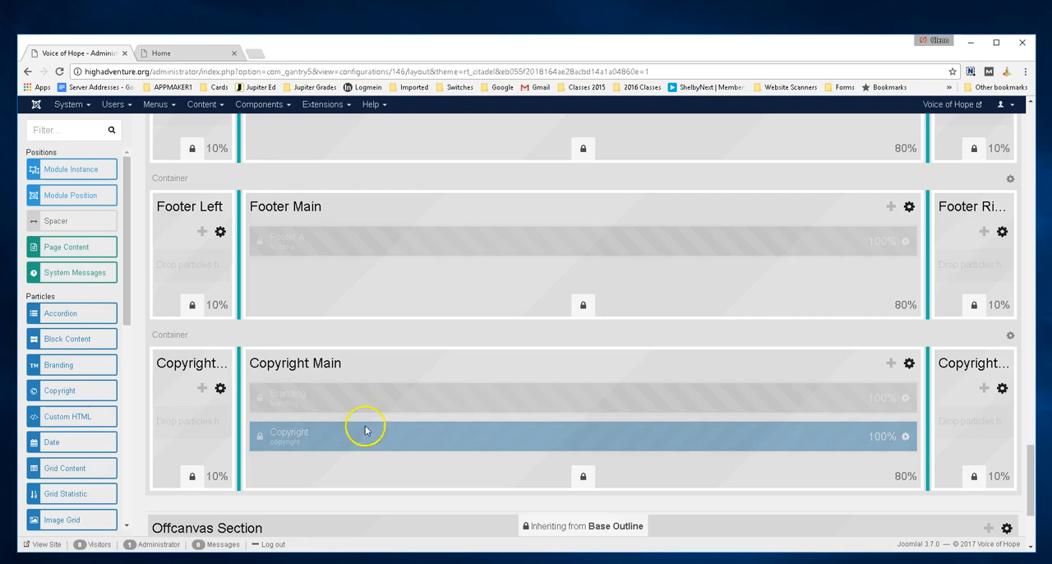
scroll(374, 214, up, 5)
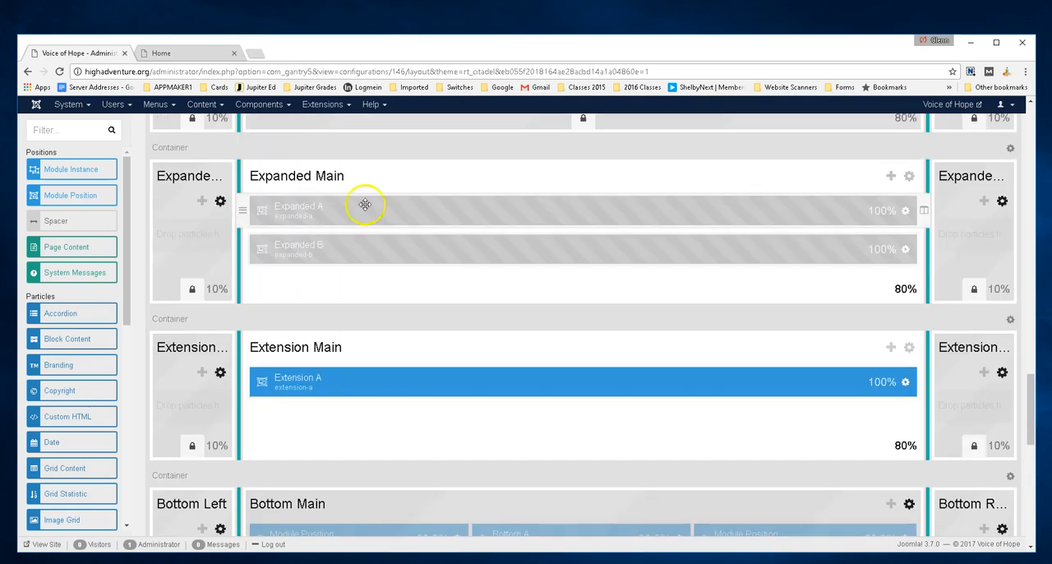
click(199, 53)
scroll(497, 356, down, 8)
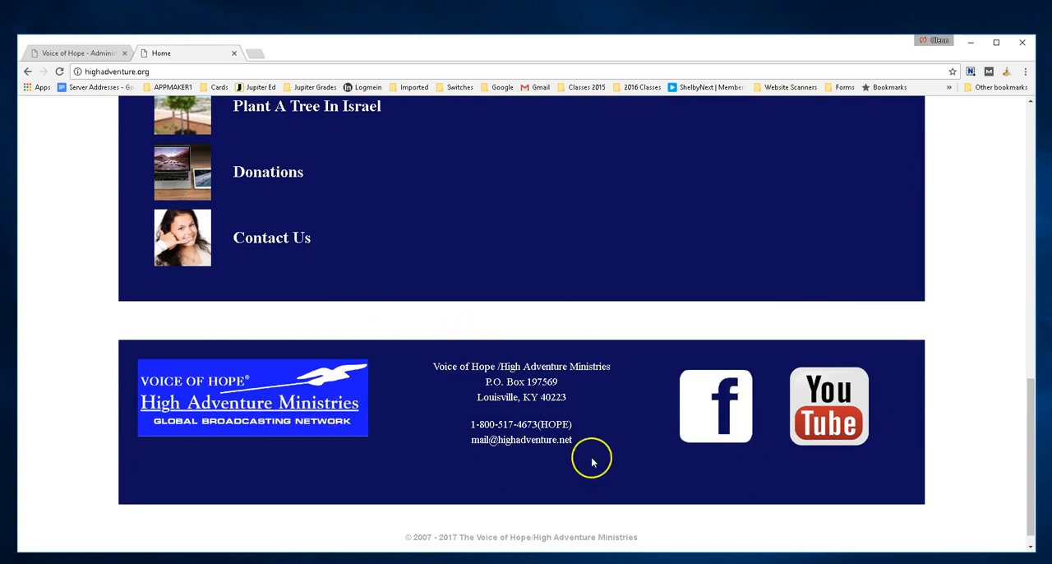
Compare the copyright line on the live home page with the Copyright Main section and its neighbouring layout sections
scroll(334, 318, down, 1)
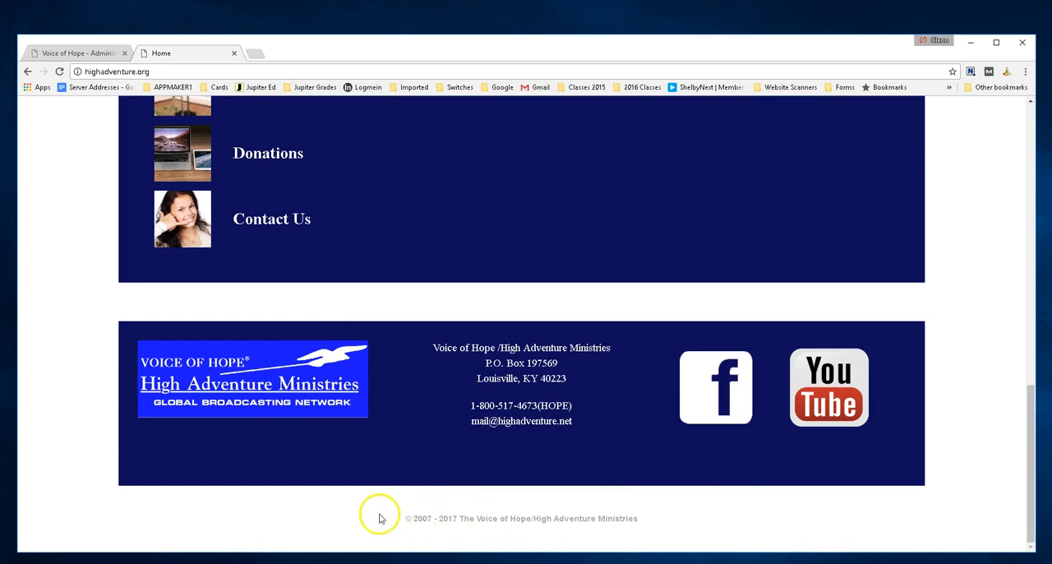
scroll(378, 338, up, 3)
scroll(378, 337, up, 2)
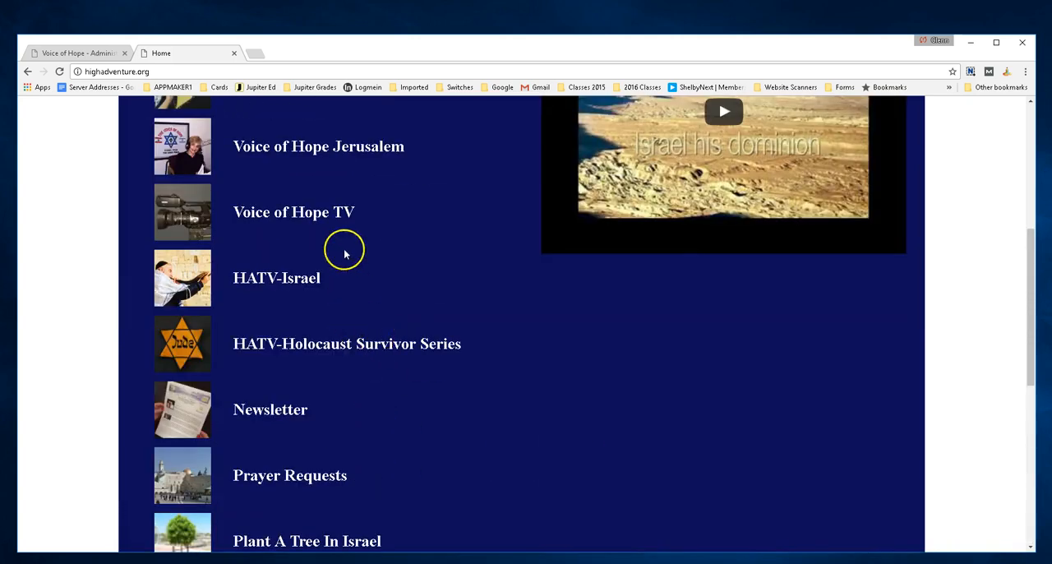
click(122, 52)
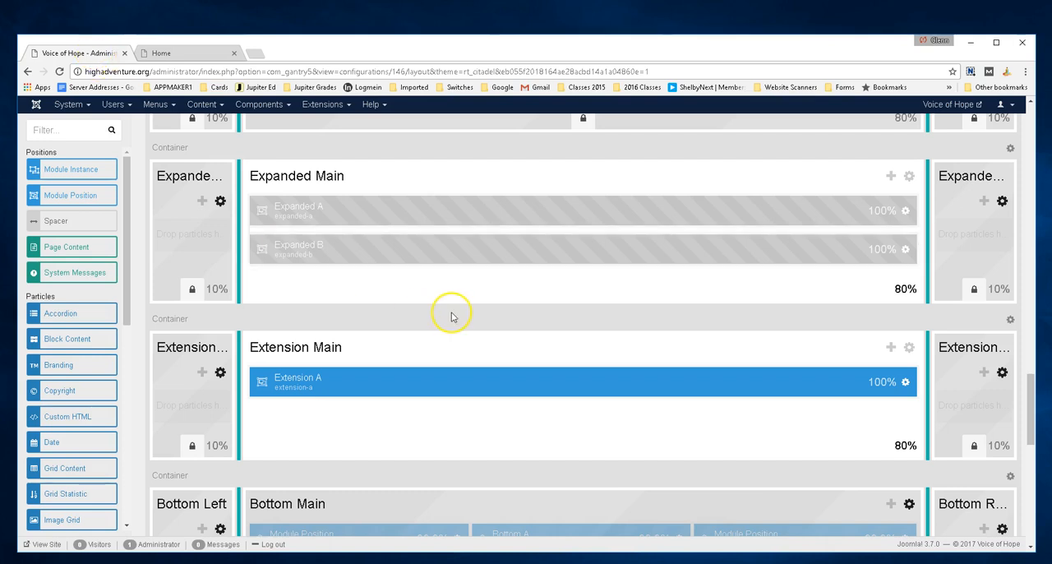
scroll(452, 316, down, 5)
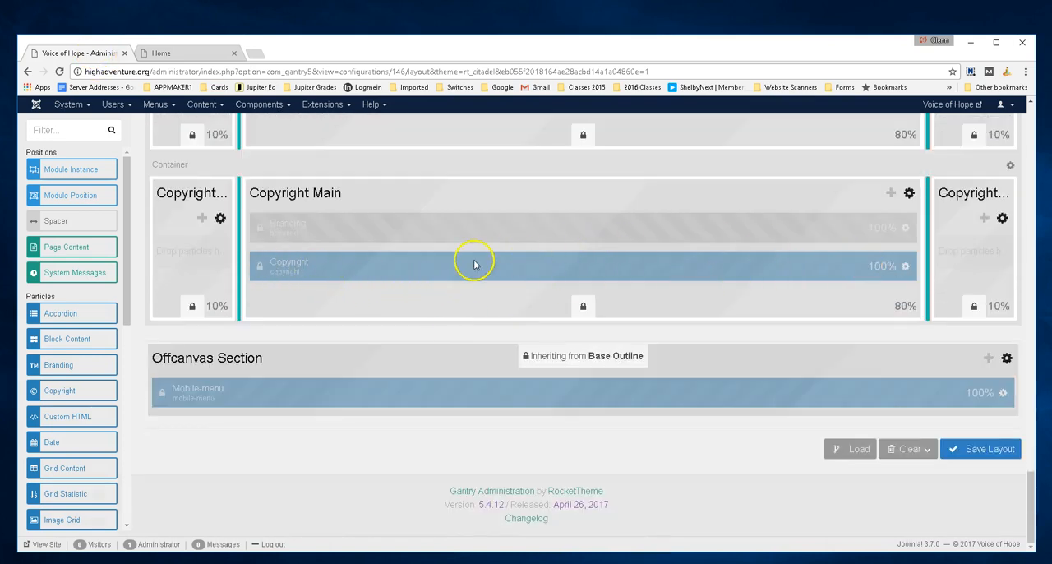
scroll(792, 271, up, 2)
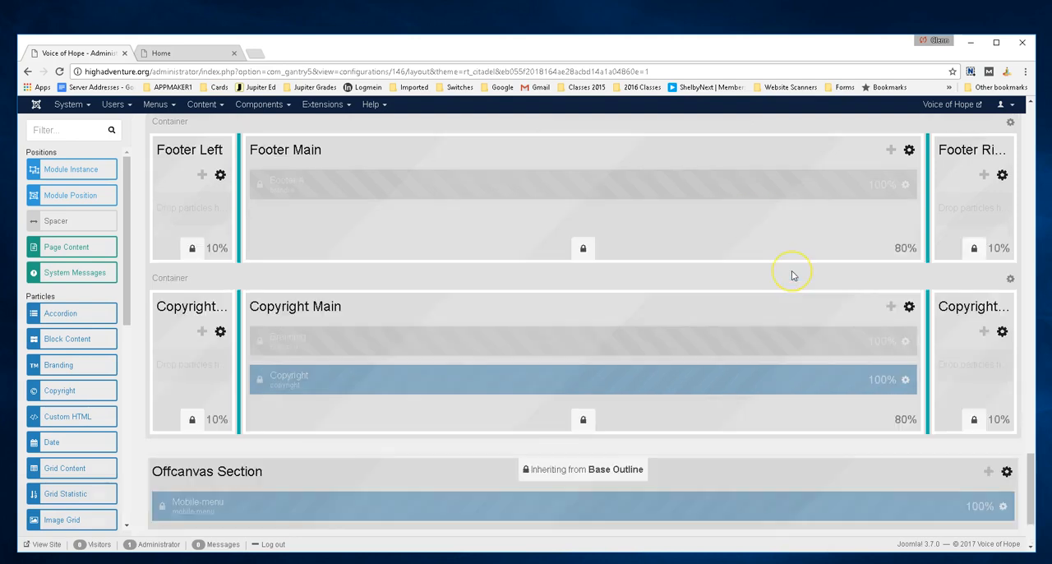
scroll(792, 271, down, 2)
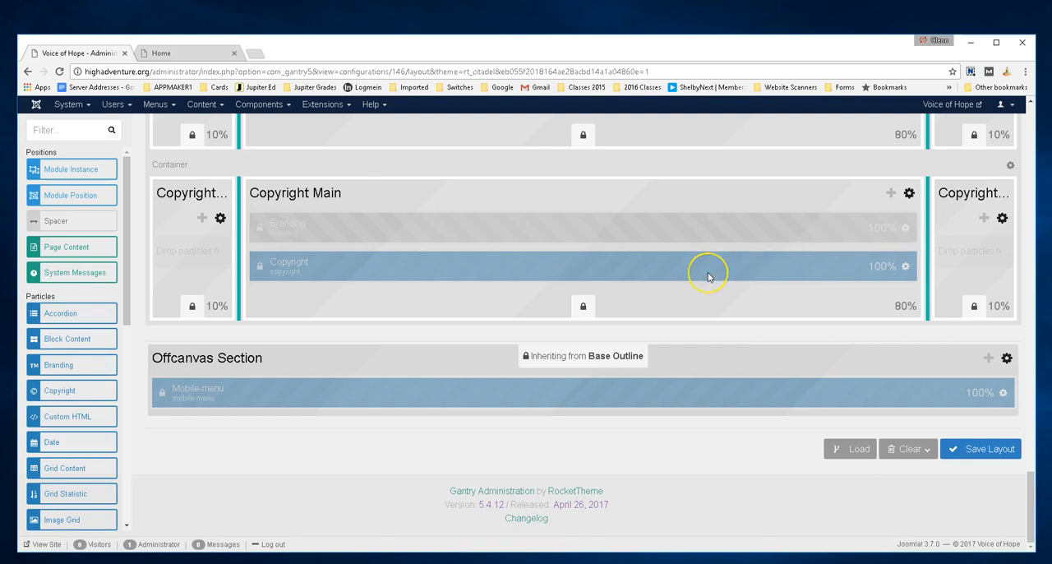
scroll(709, 276, up, 3)
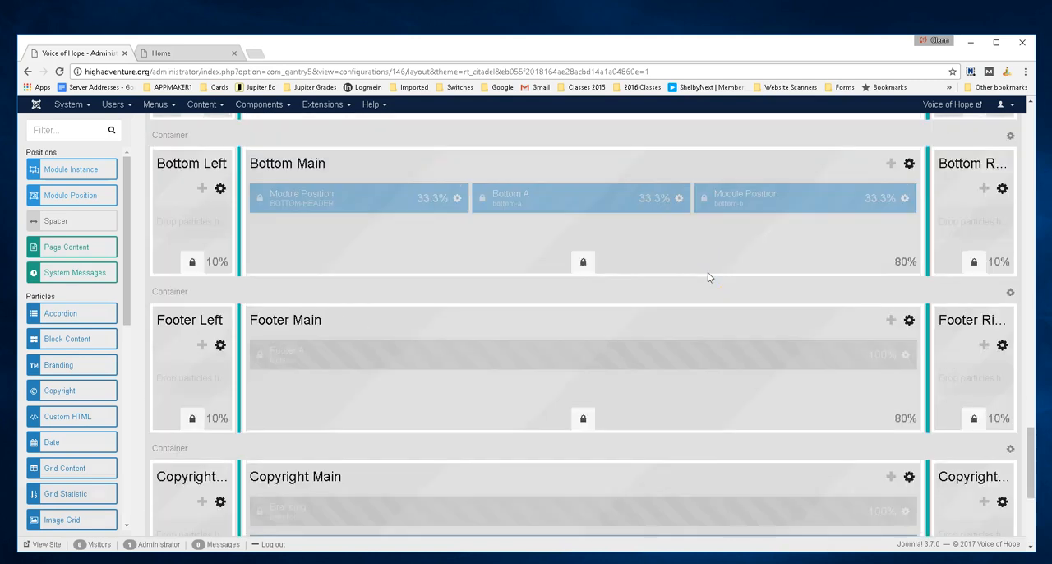
scroll(708, 277, down, 2)
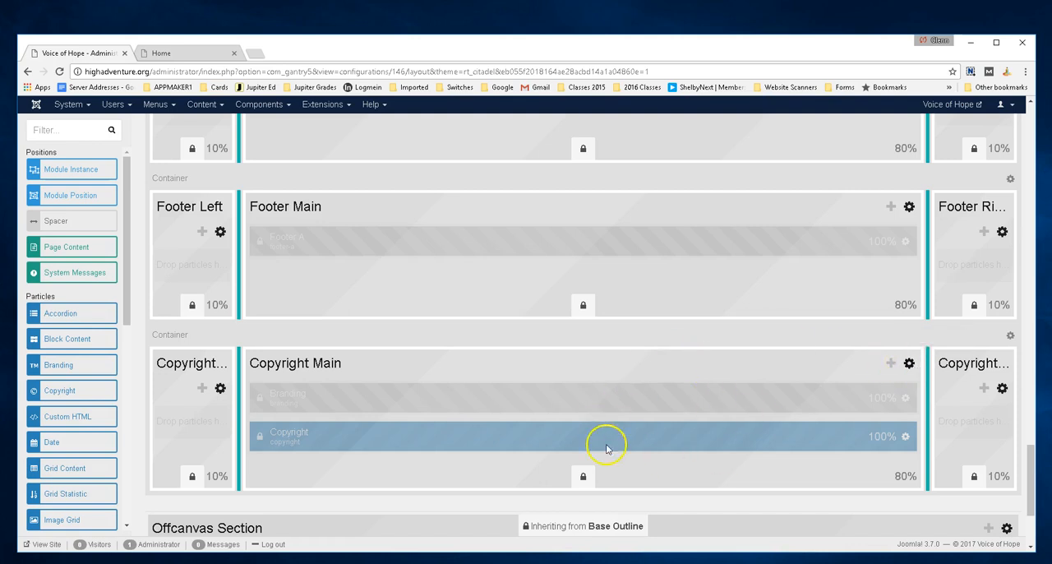
scroll(523, 367, up, 4)
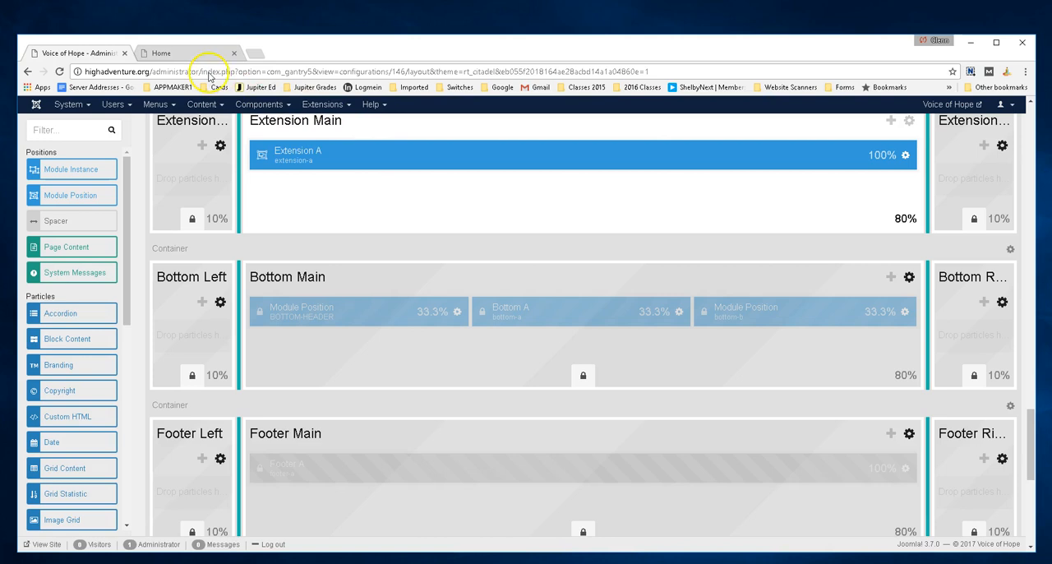
Compare the three Bottom Main module positions with the logo, address and social icons in the live home page's footer
click(172, 54)
scroll(345, 341, down, 6)
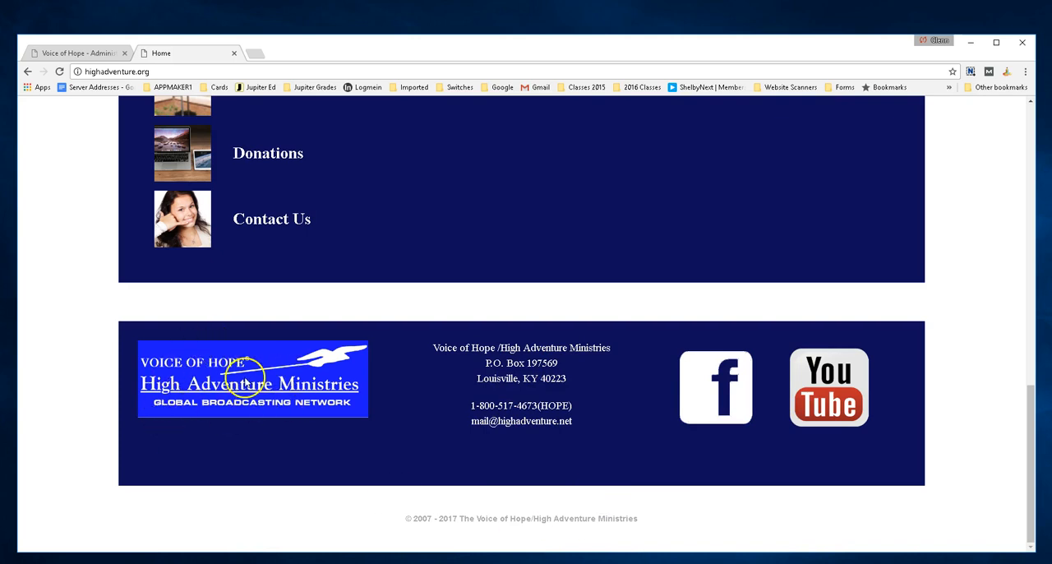
click(80, 54)
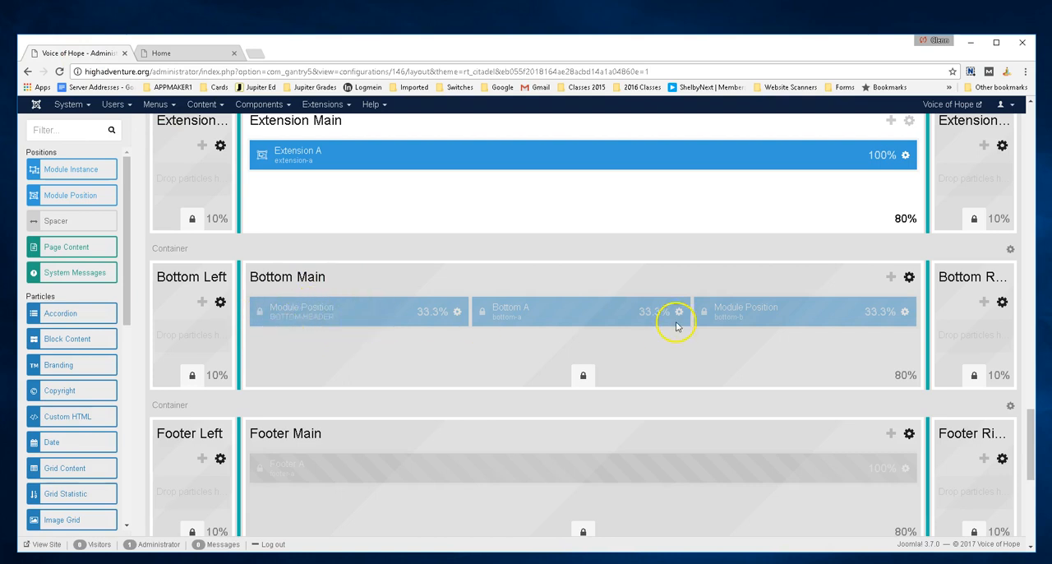
scroll(621, 398, down, 2)
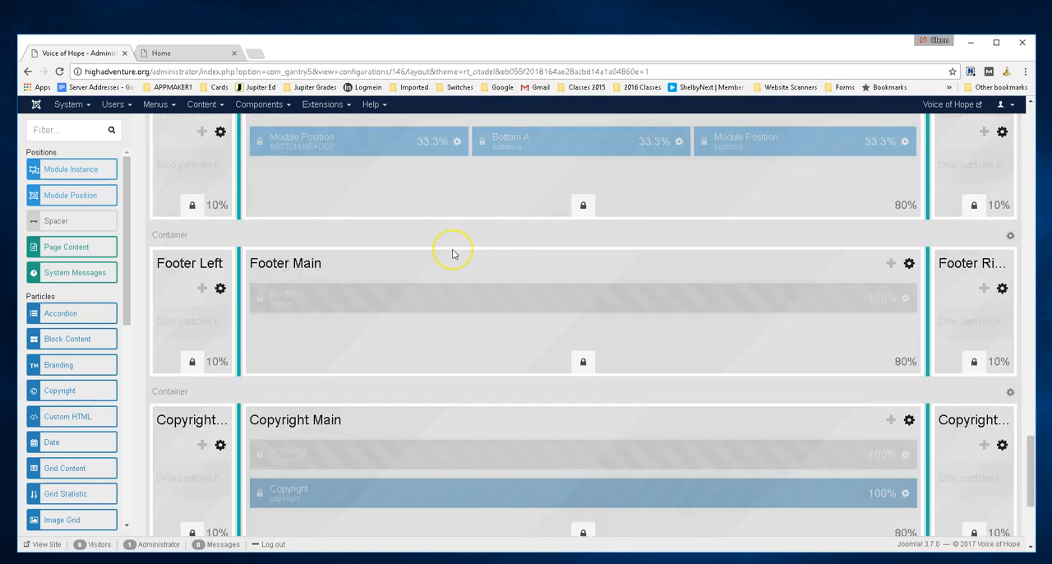
scroll(452, 254, up, 2)
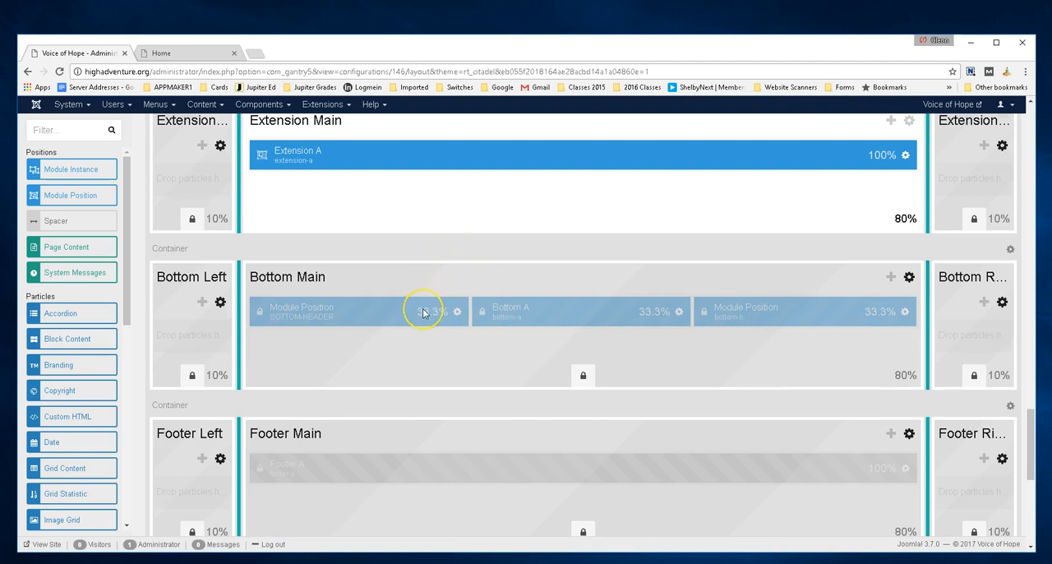
Switch the layout editor to the Base Outline
scroll(424, 313, up, 2)
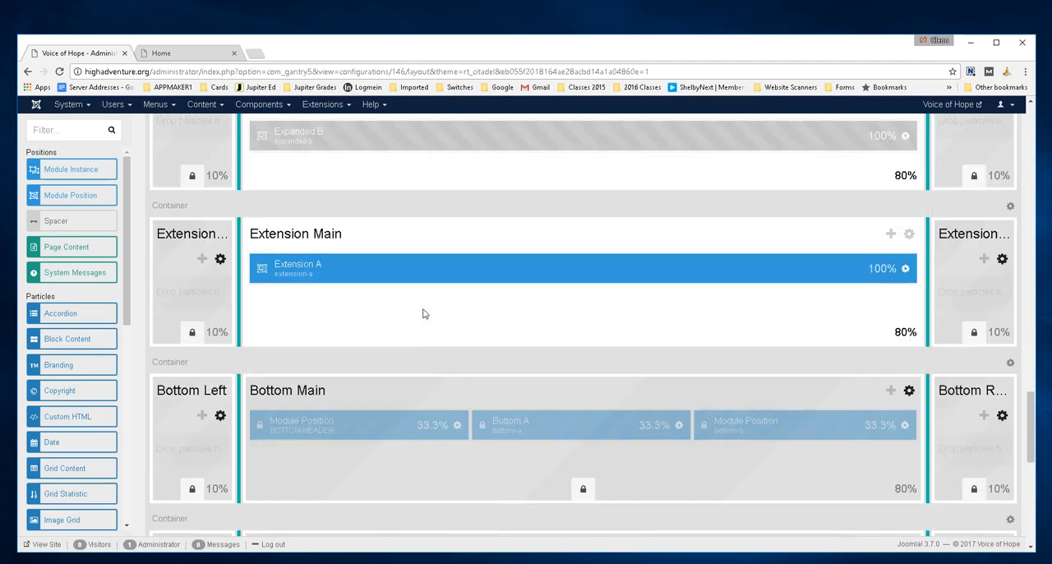
scroll(424, 313, up, 15)
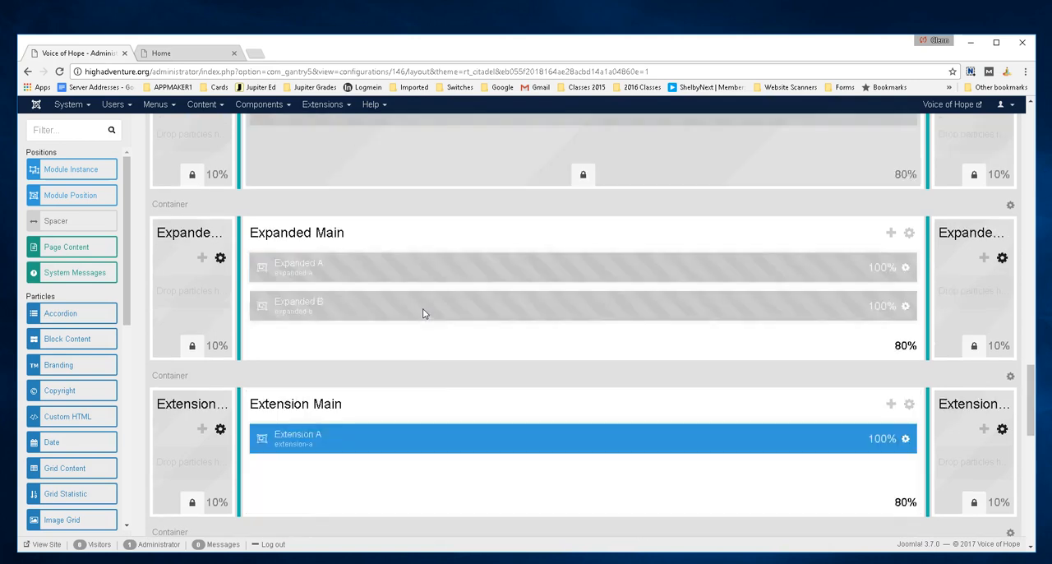
scroll(424, 313, up, 10)
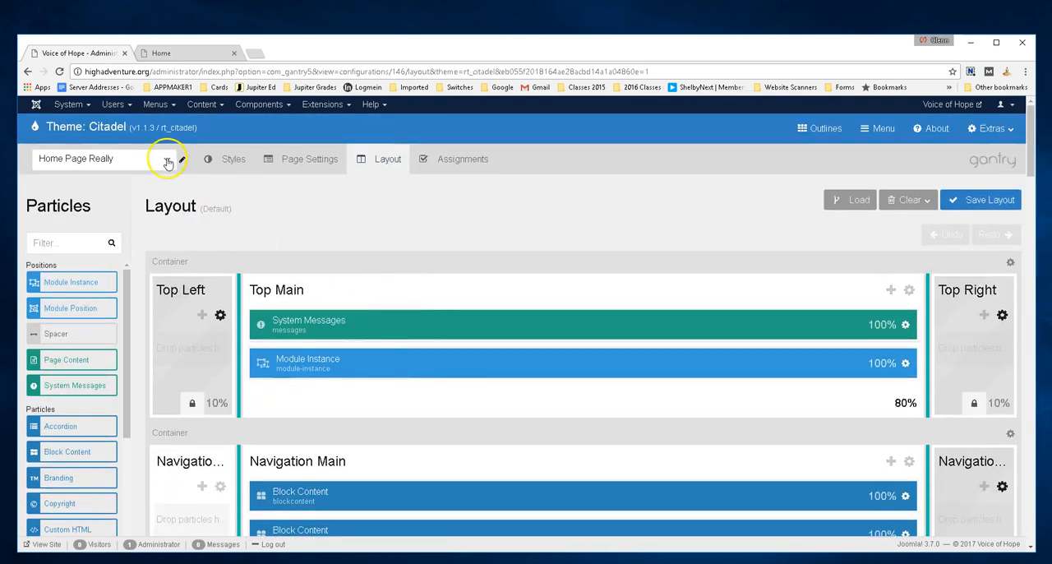
click(168, 162)
drag(170, 202, 164, 184)
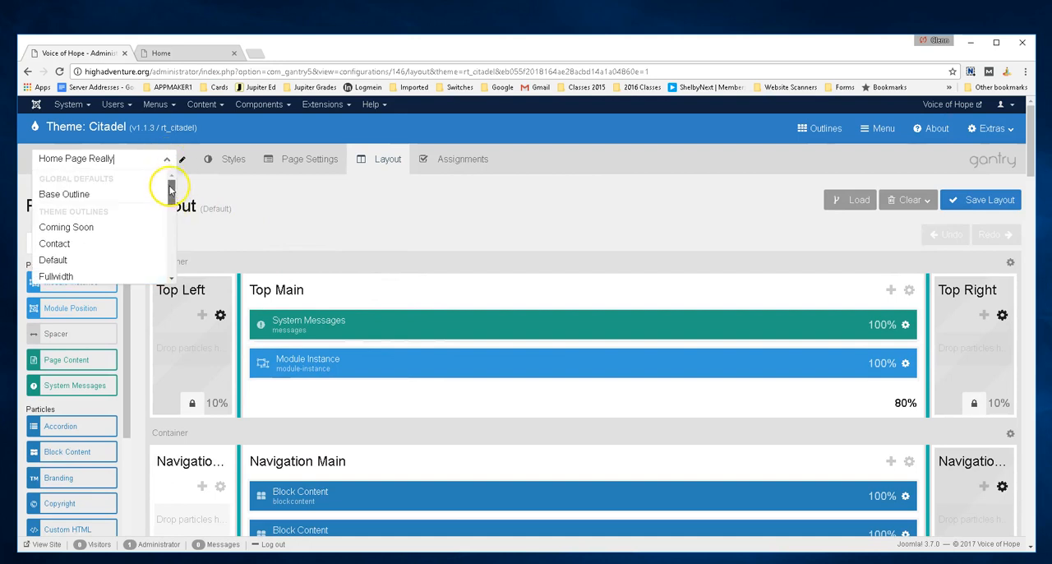
click(122, 196)
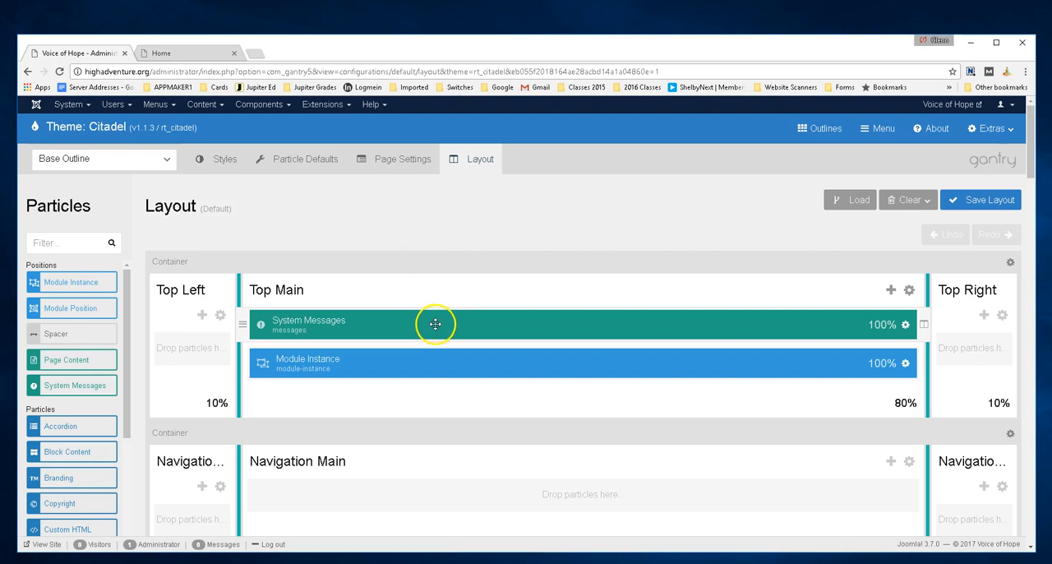
Examine the Base Outline's layout sections and their particles from Top Main down to Bottom Main and Footer Main
scroll(436, 326, down, 1)
scroll(436, 329, down, 1)
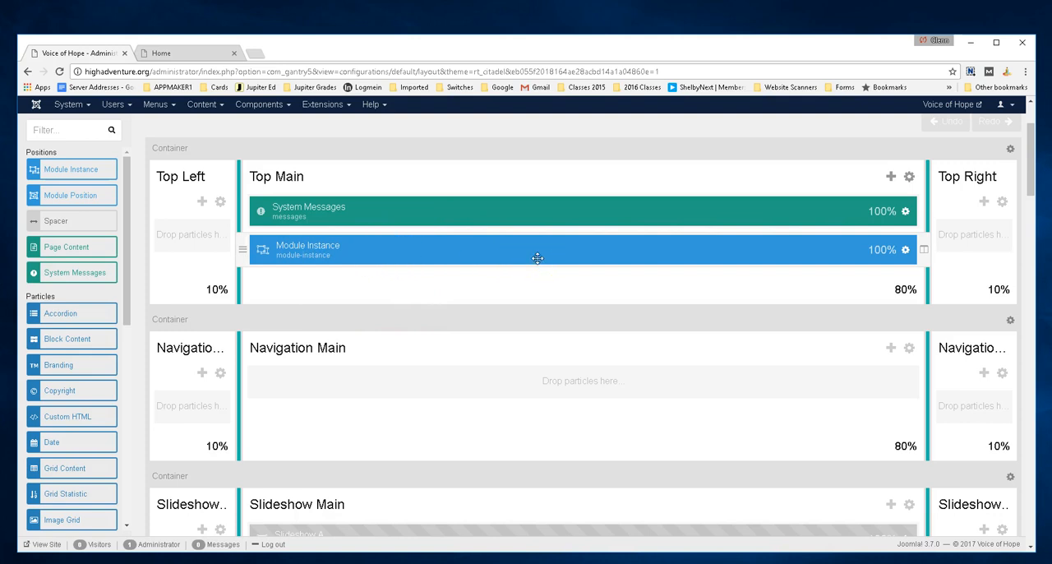
scroll(516, 298, down, 3)
scroll(516, 277, up, 1)
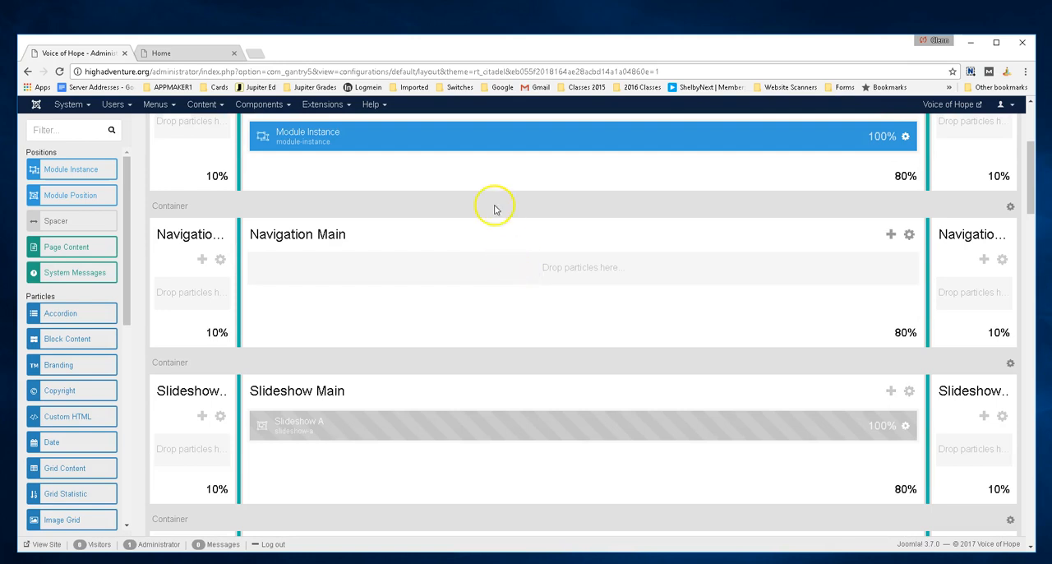
scroll(429, 310, down, 4)
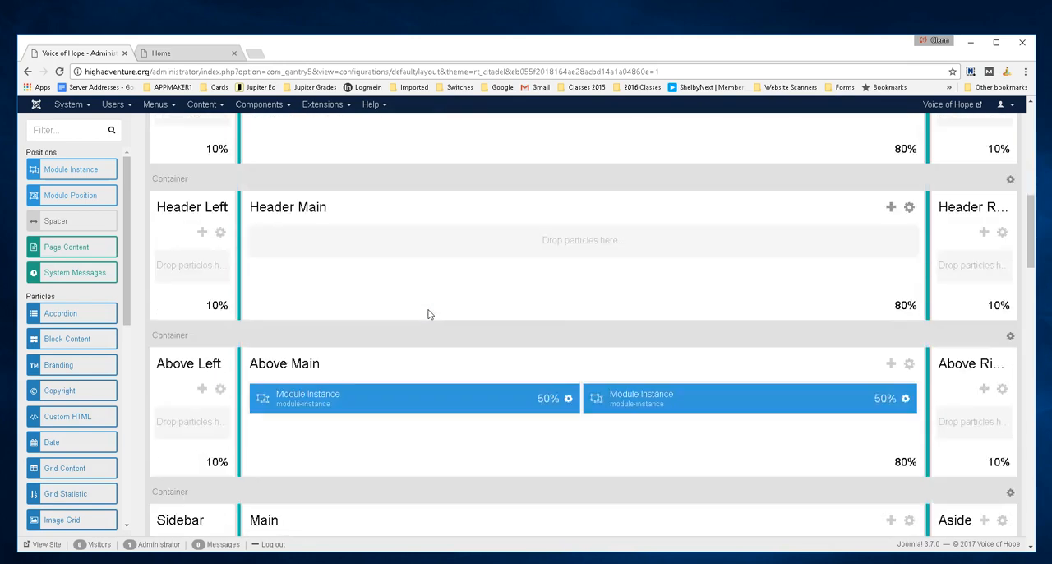
scroll(427, 314, down, 2)
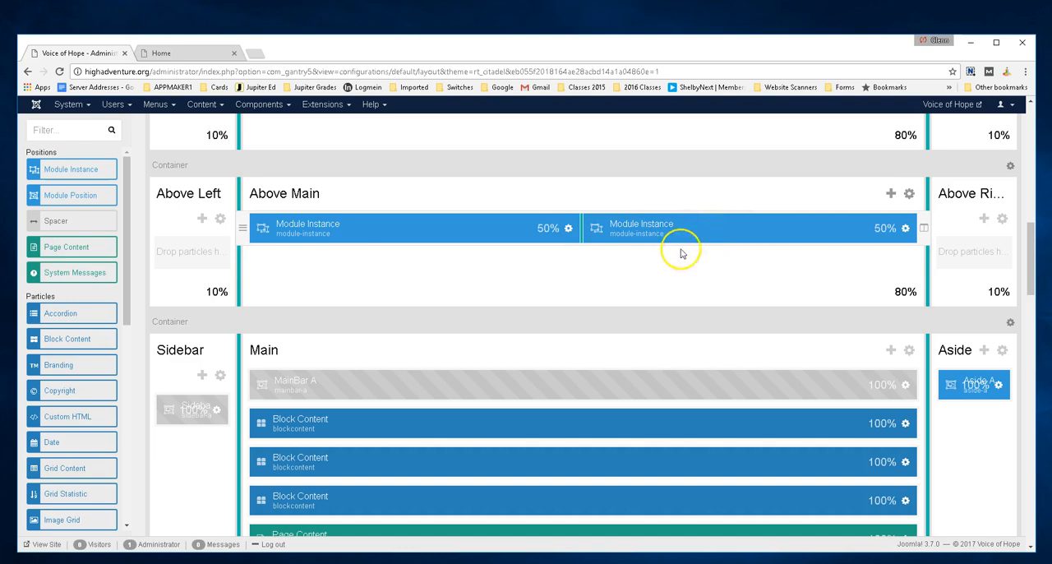
scroll(475, 307, down, 2)
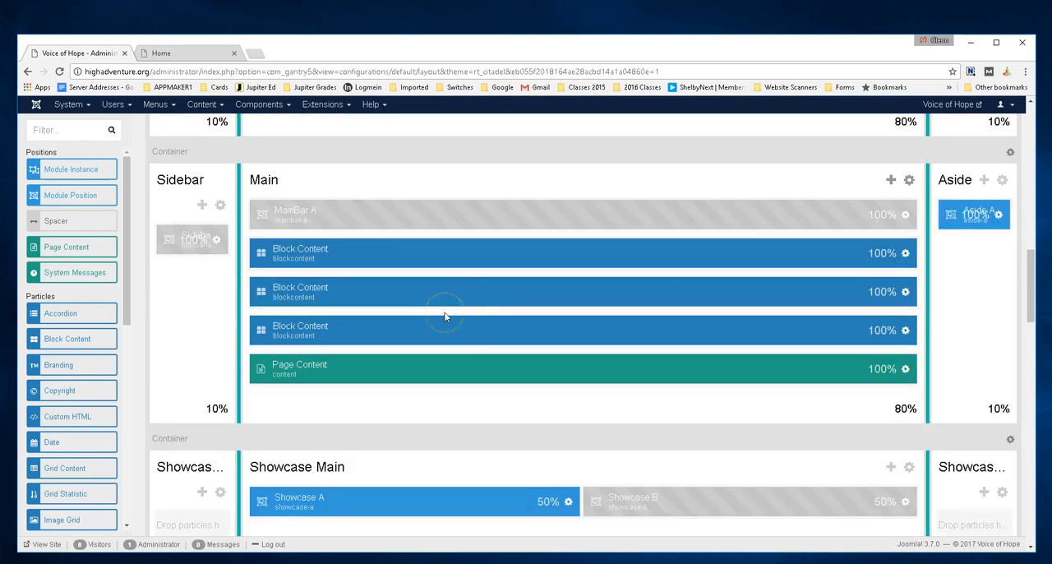
scroll(444, 316, down, 1)
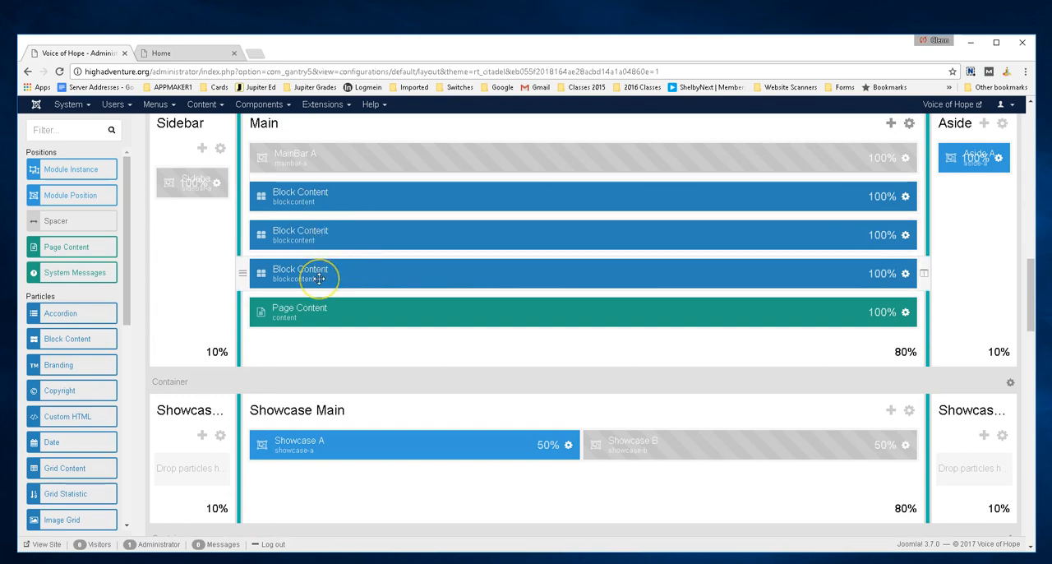
scroll(319, 278, down, 6)
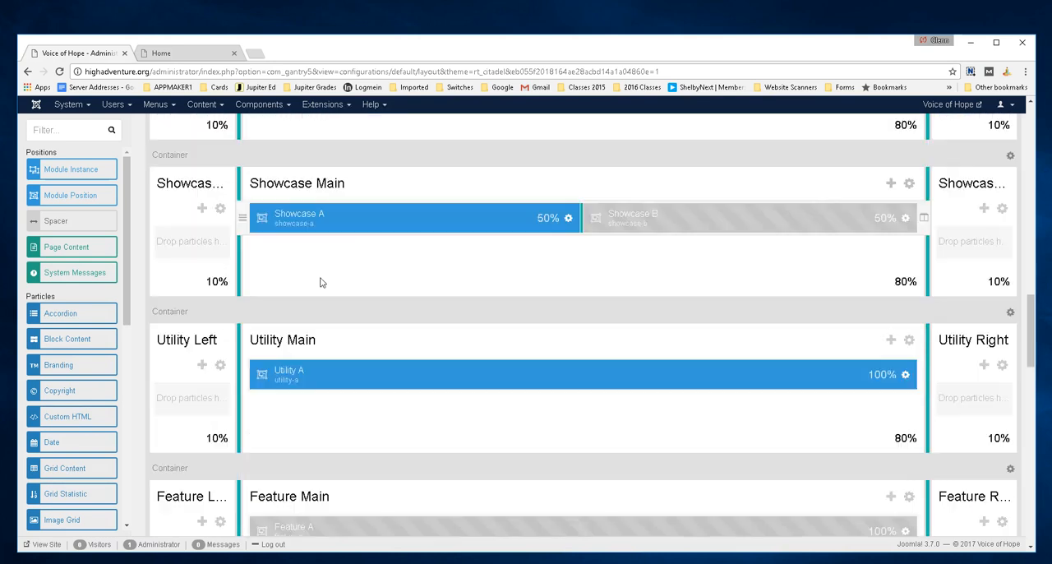
scroll(322, 277, down, 7)
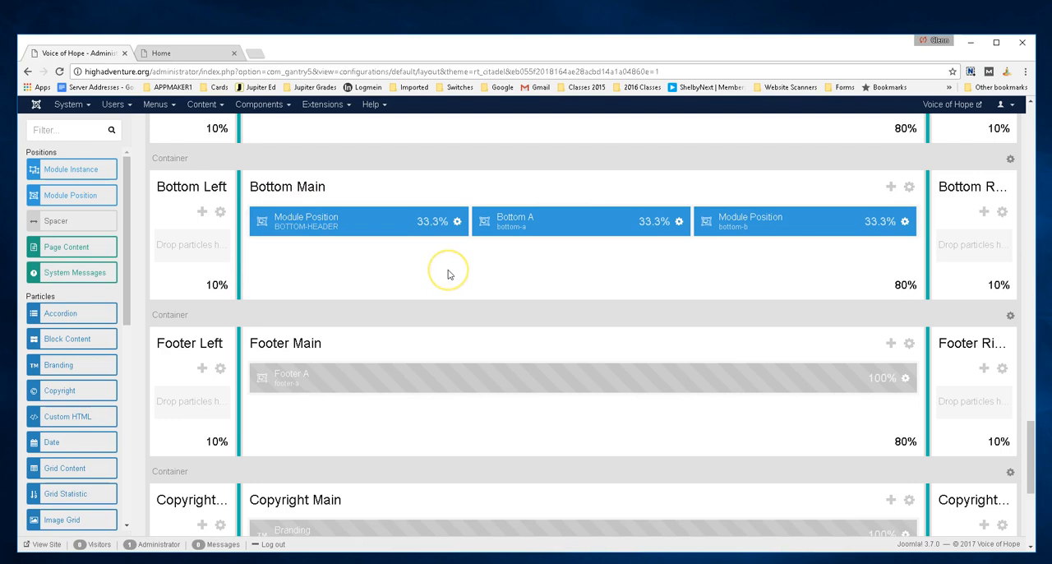
Open the site modules list and filter it by the BOTTOM-HEADER position
scroll(448, 271, up, 15)
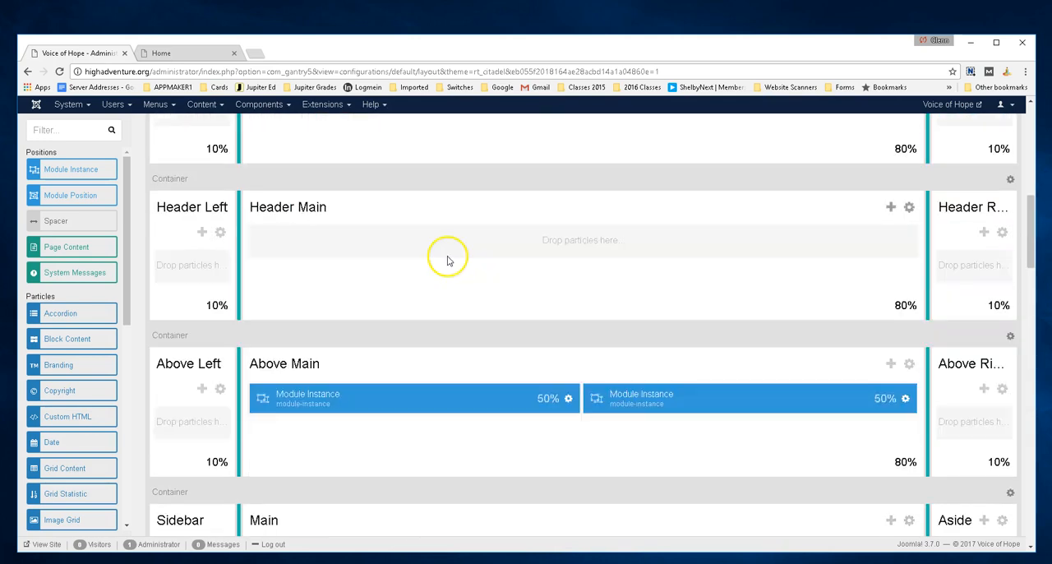
scroll(440, 255, up, 6)
click(324, 105)
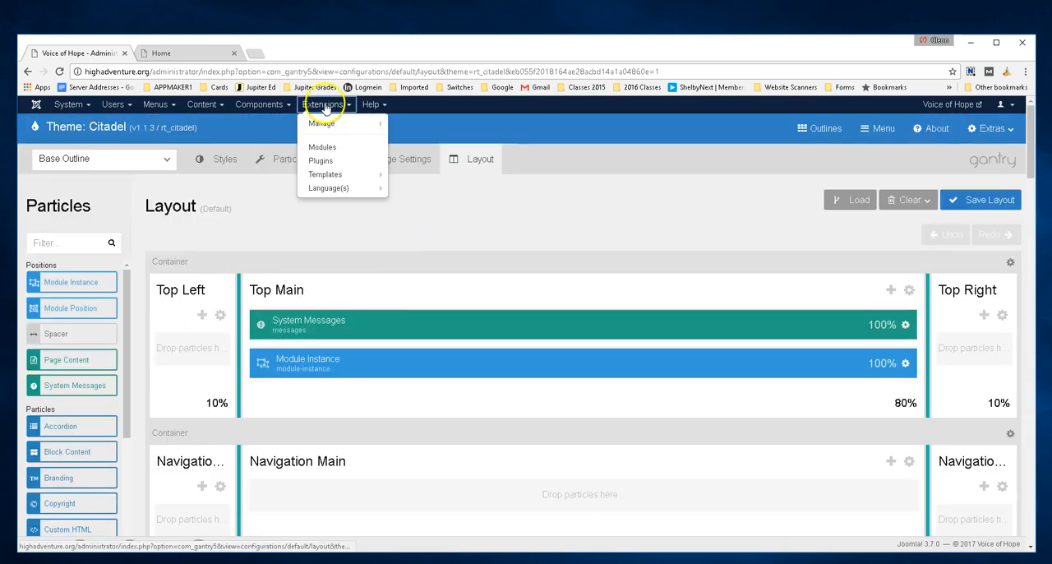
click(323, 148)
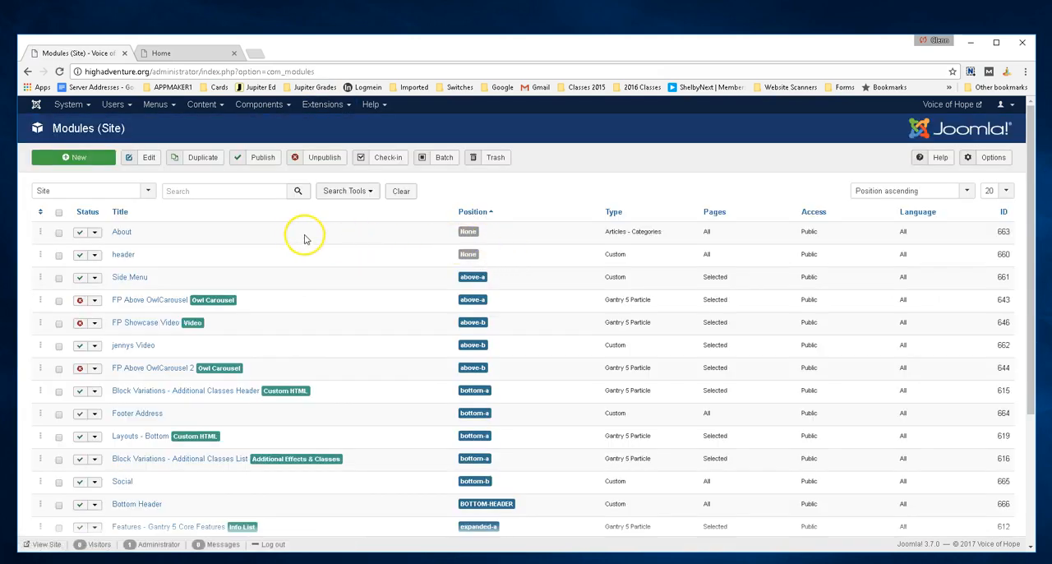
click(366, 191)
click(277, 217)
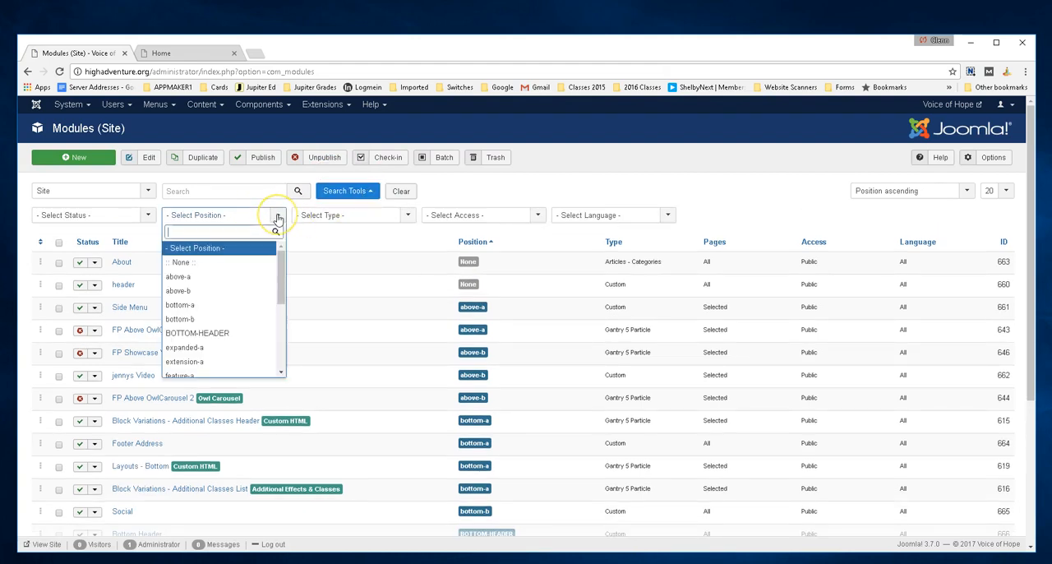
click(225, 335)
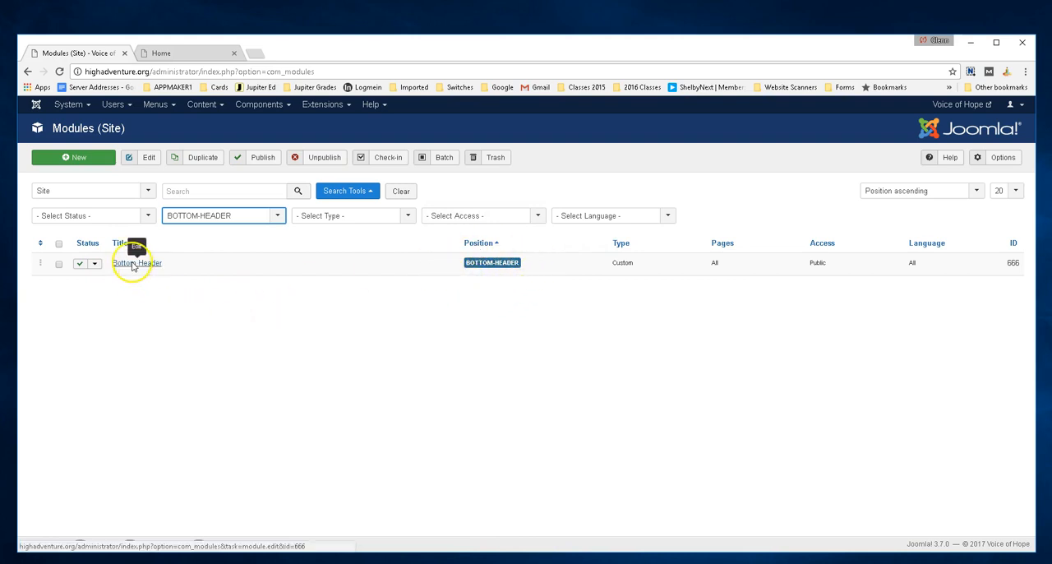
Check the footer on the live home page, and filter the modules list by the bottom-a position
click(183, 53)
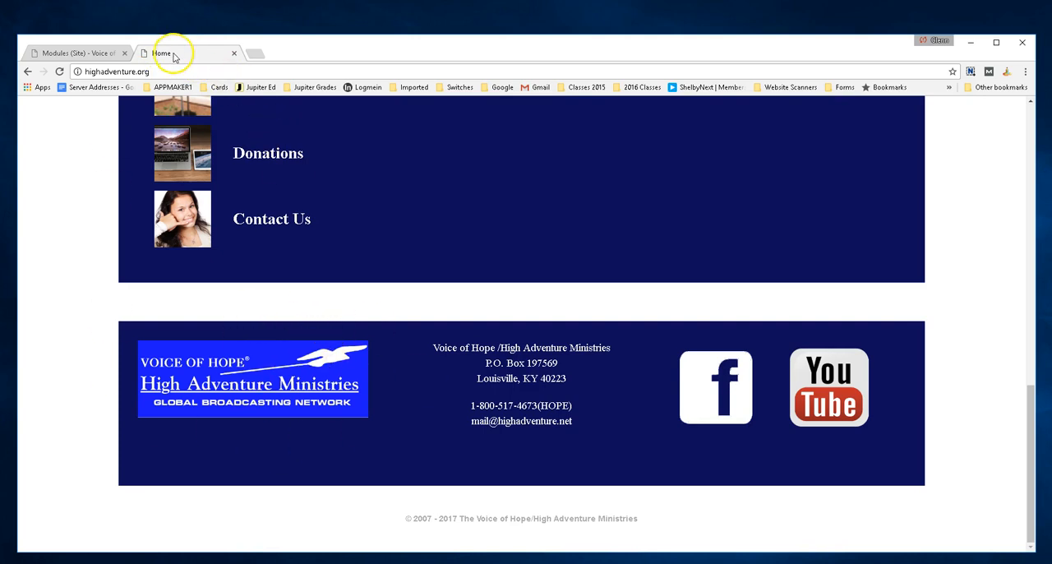
click(74, 53)
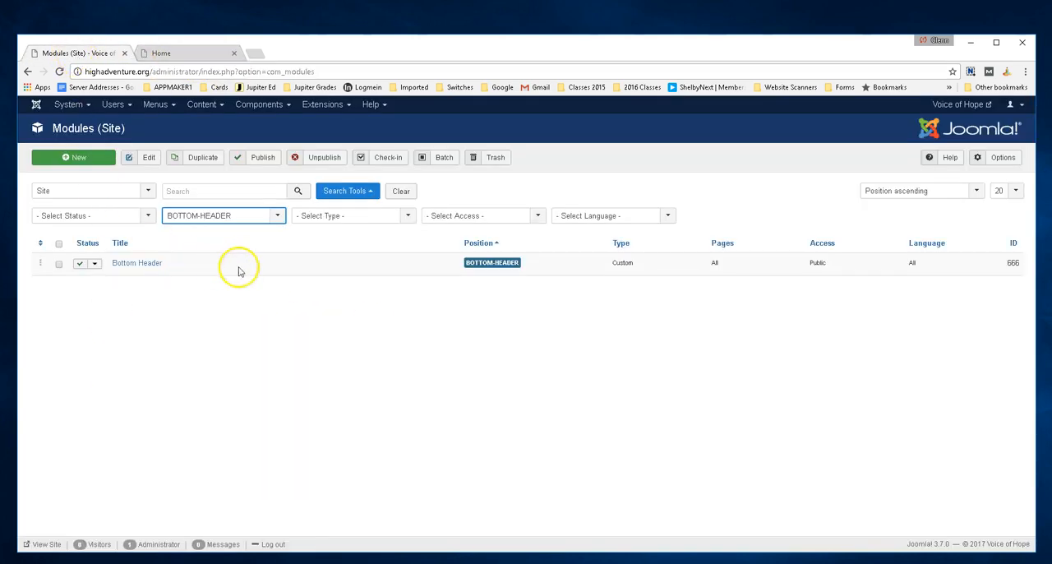
click(280, 217)
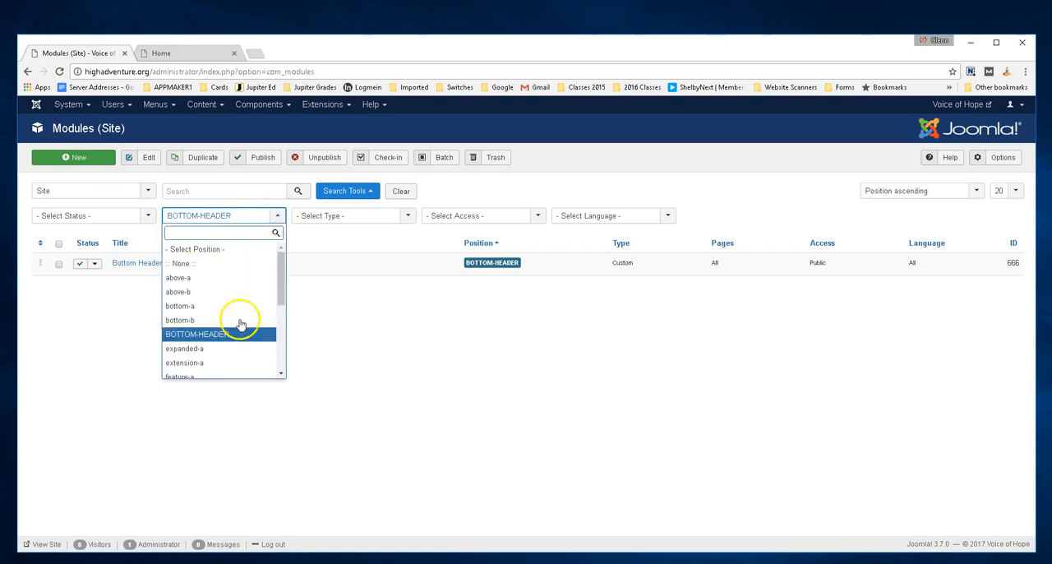
click(216, 308)
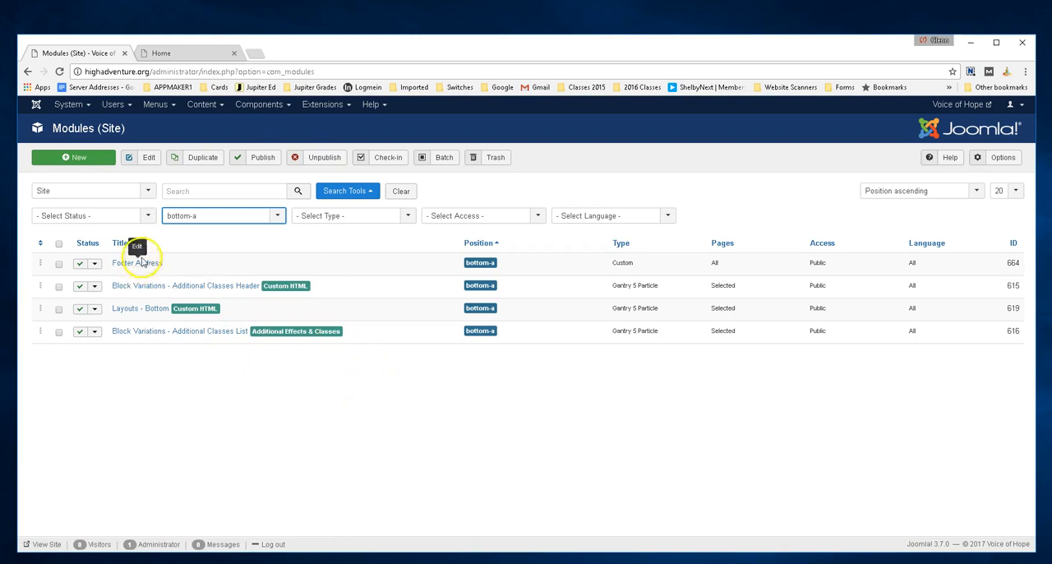
Check the footer on the live home page against the bottom-a modules, and reopen the site modules list
click(188, 53)
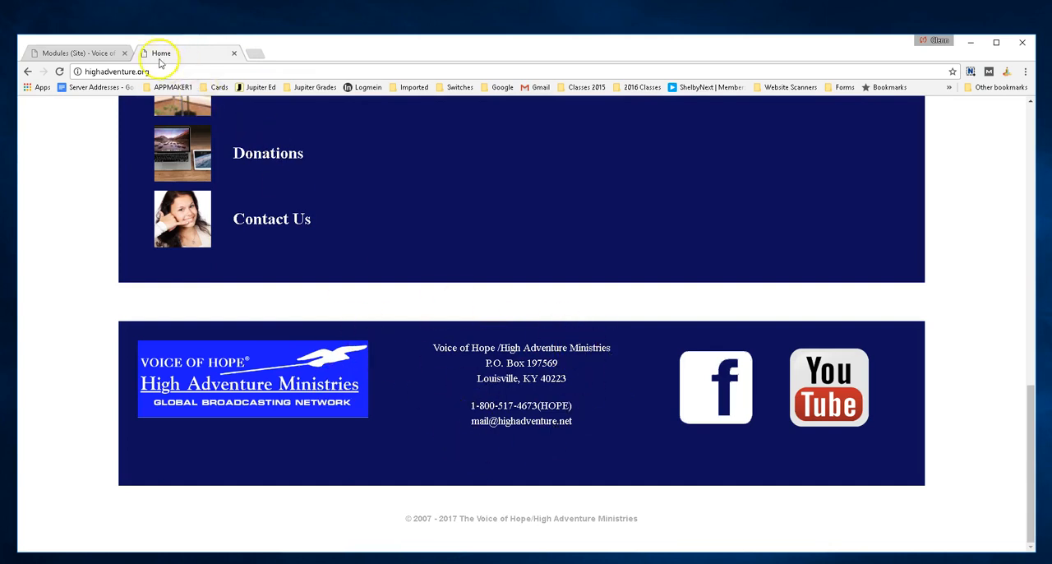
click(99, 58)
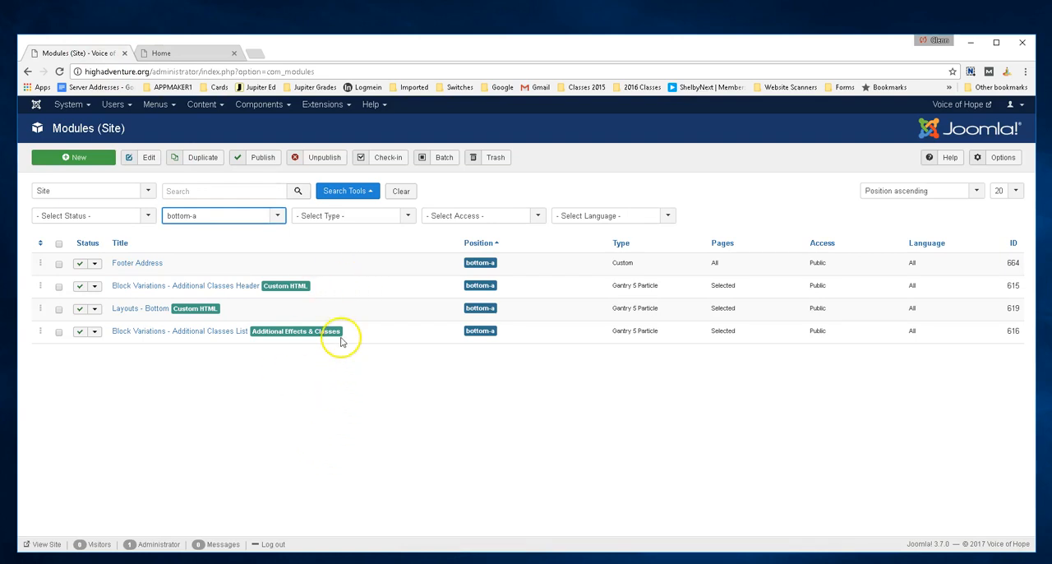
click(330, 105)
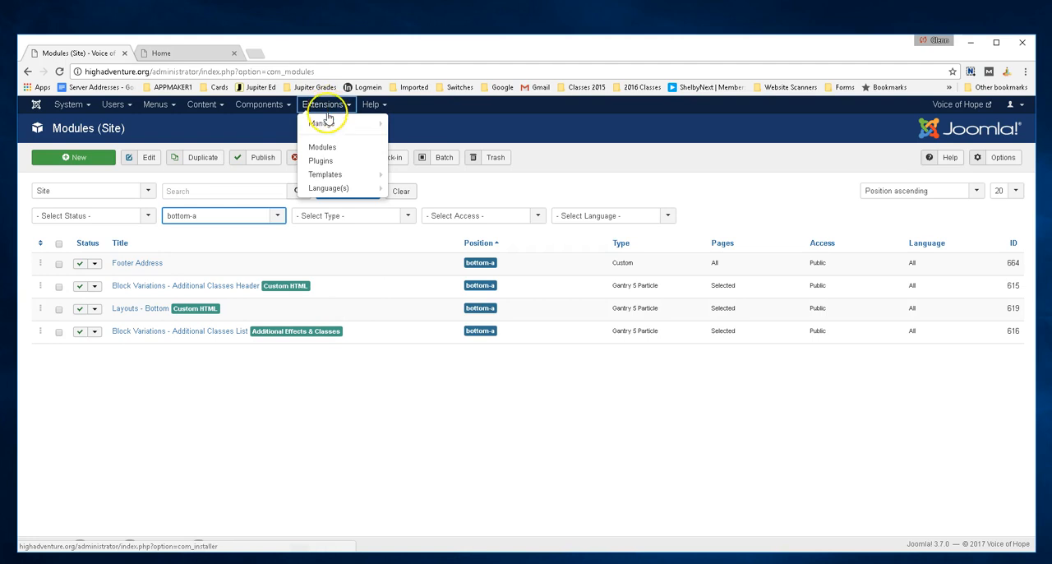
click(324, 148)
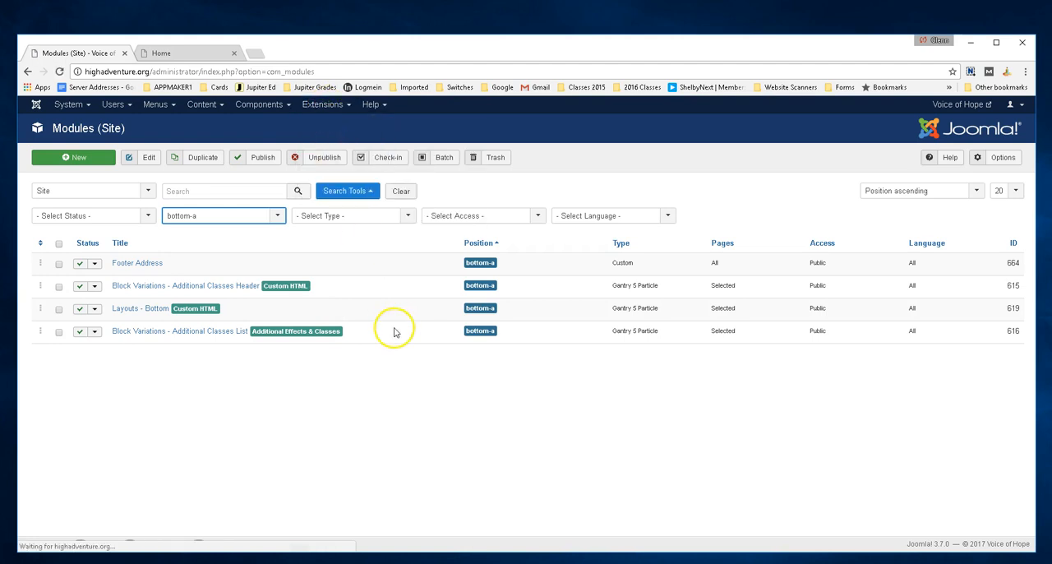
Open the Citadel - Default template style and show its layout
click(325, 105)
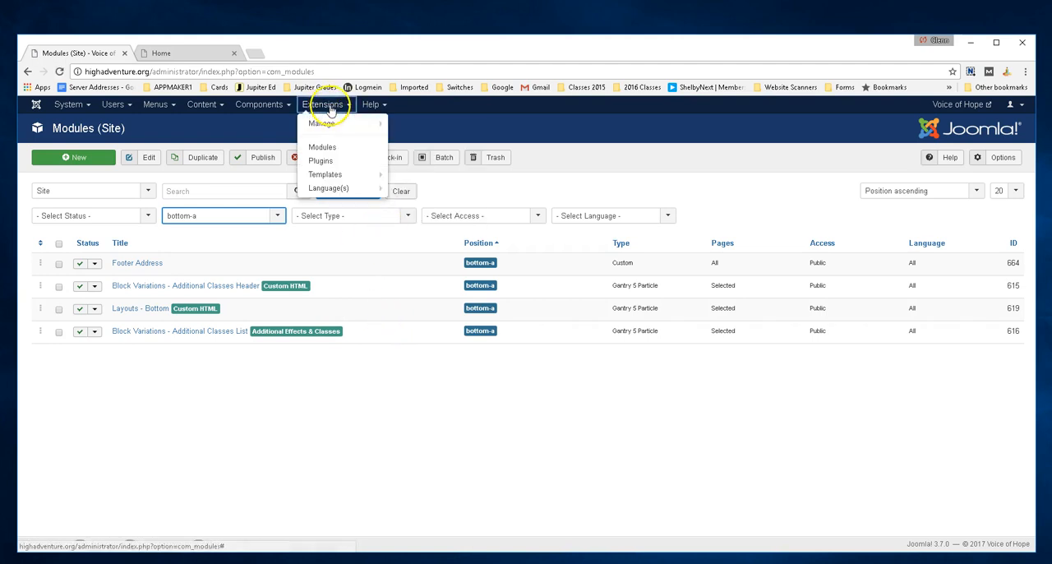
click(318, 176)
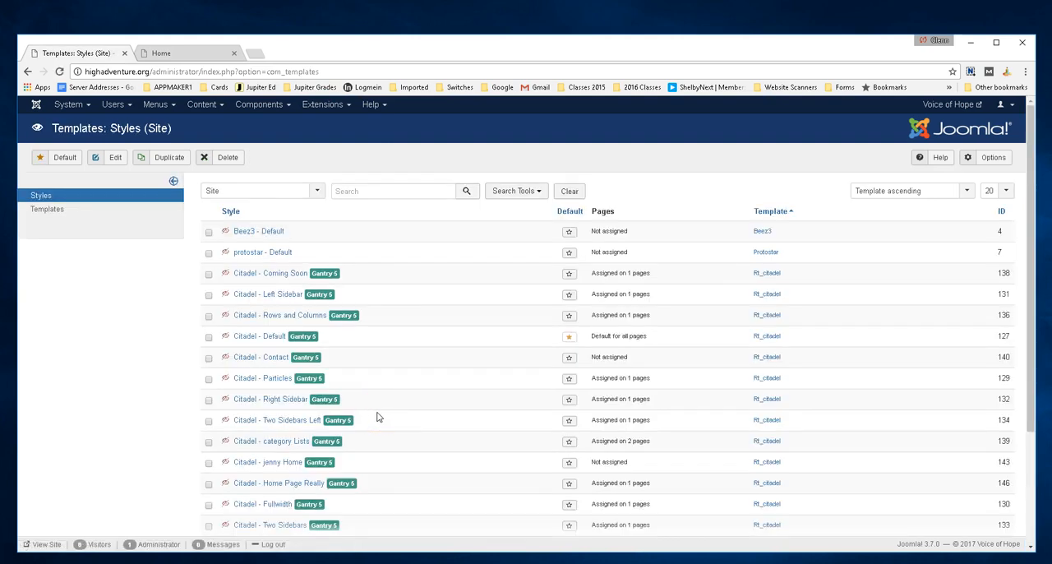
scroll(378, 418, down, 1)
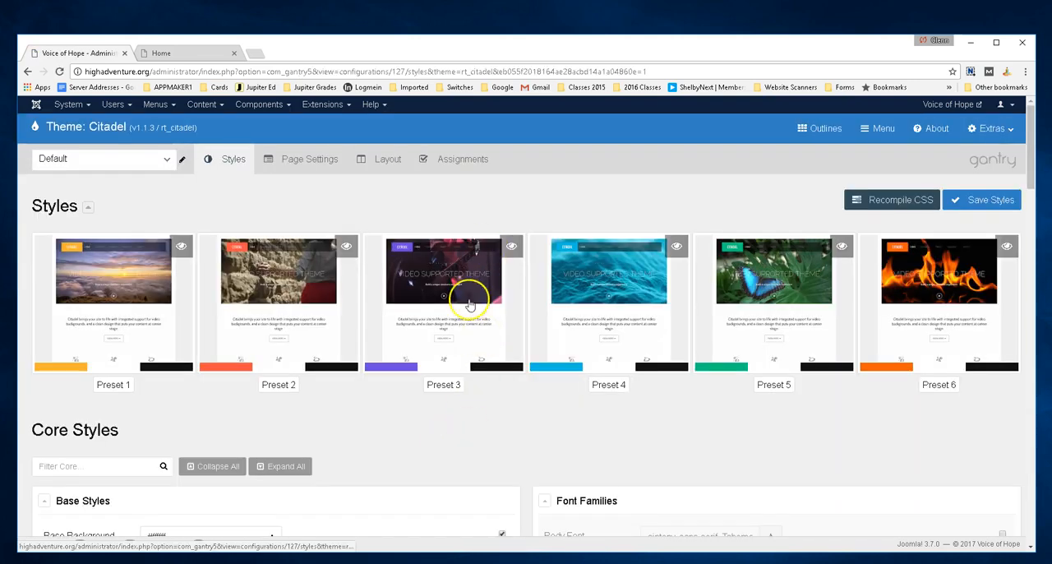
click(388, 164)
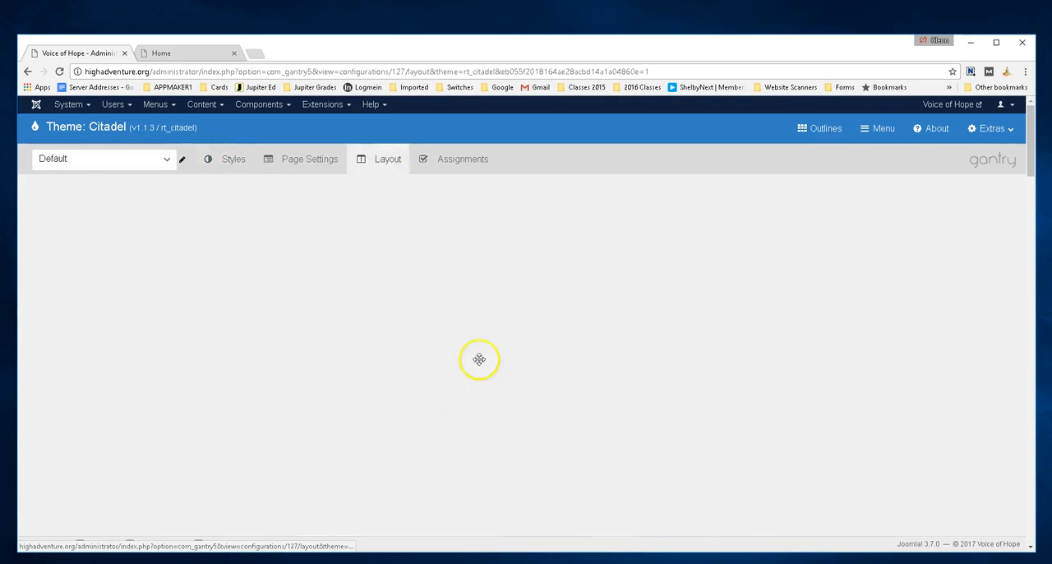
Examine the Default outline's layout sections down to the Offcanvas Section and back up to Showcase Main
scroll(681, 427, down, 7)
scroll(679, 434, down, 15)
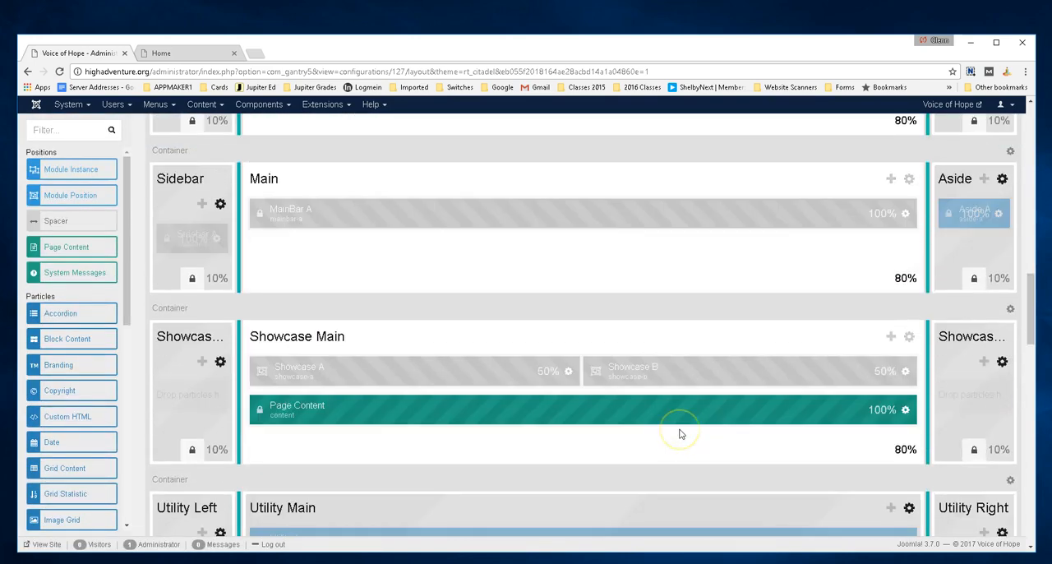
scroll(679, 434, down, 5)
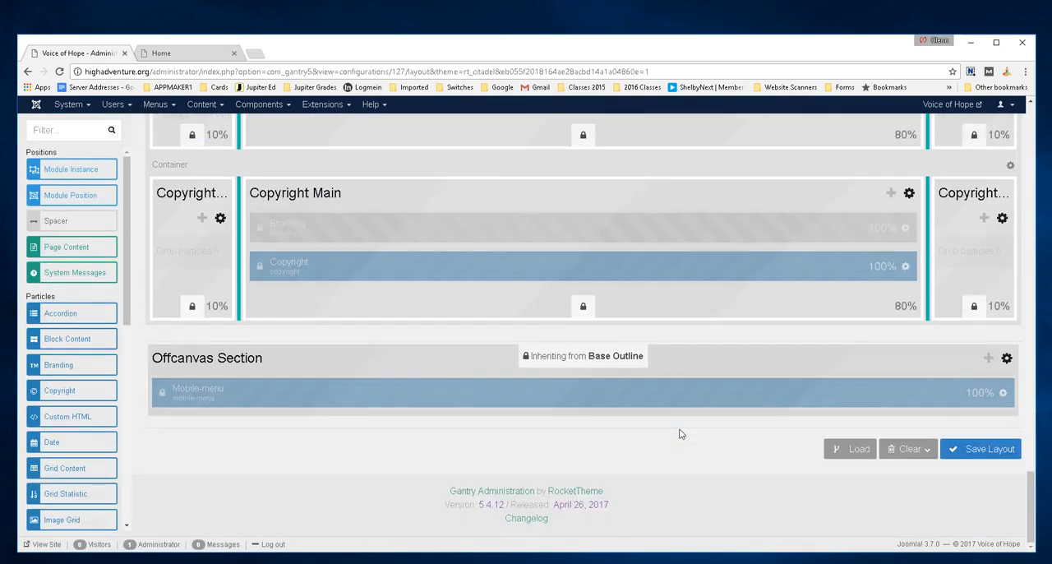
scroll(666, 425, up, 2)
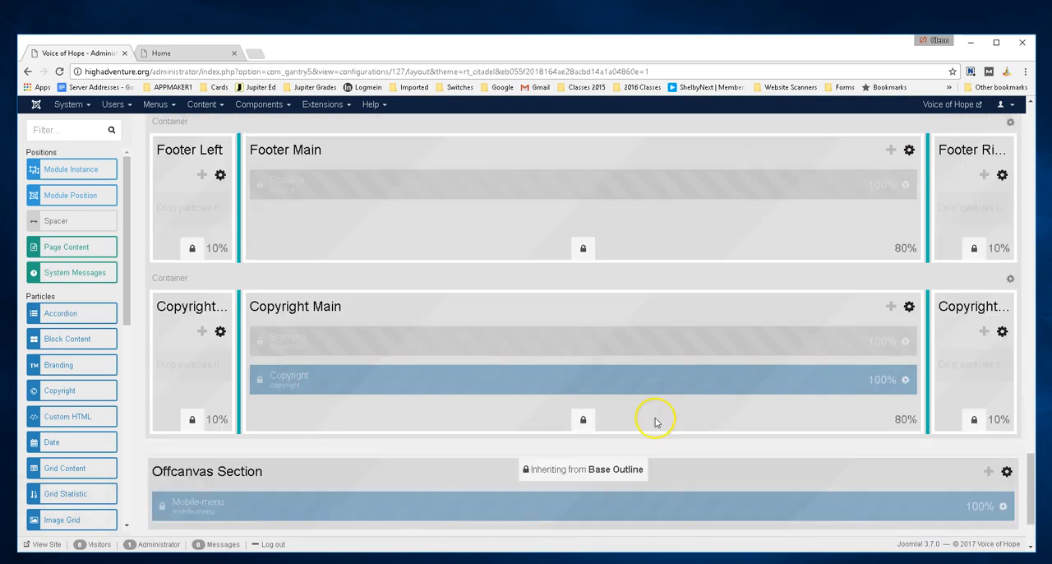
scroll(446, 328, up, 9)
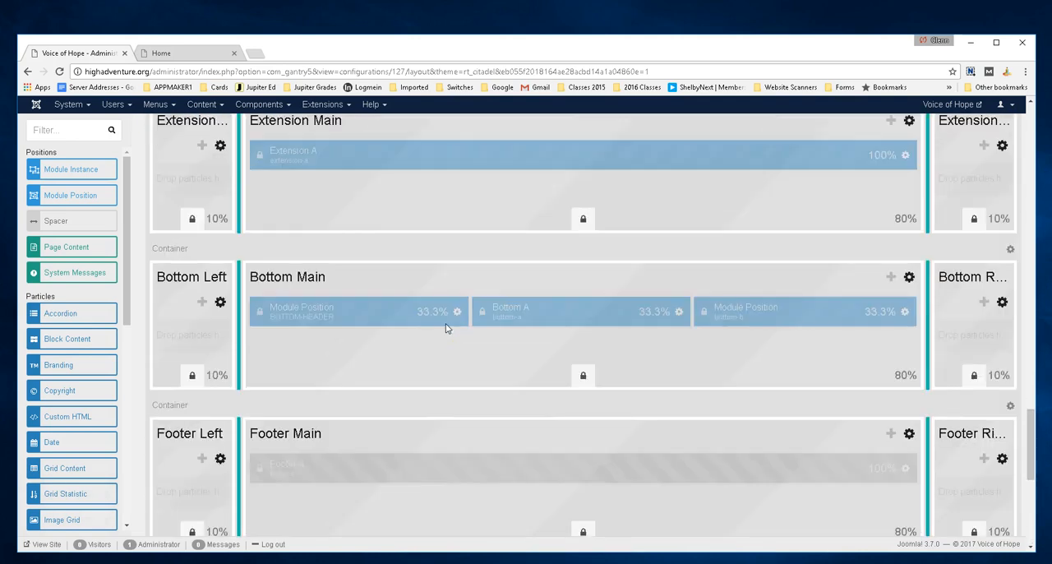
scroll(445, 328, up, 12)
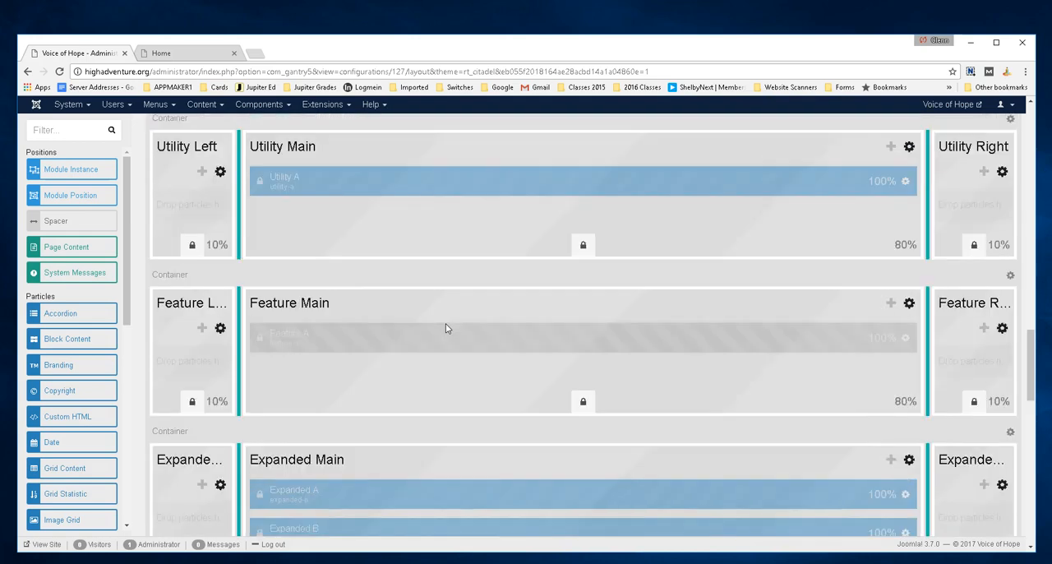
scroll(445, 329, up, 3)
scroll(446, 328, down, 3)
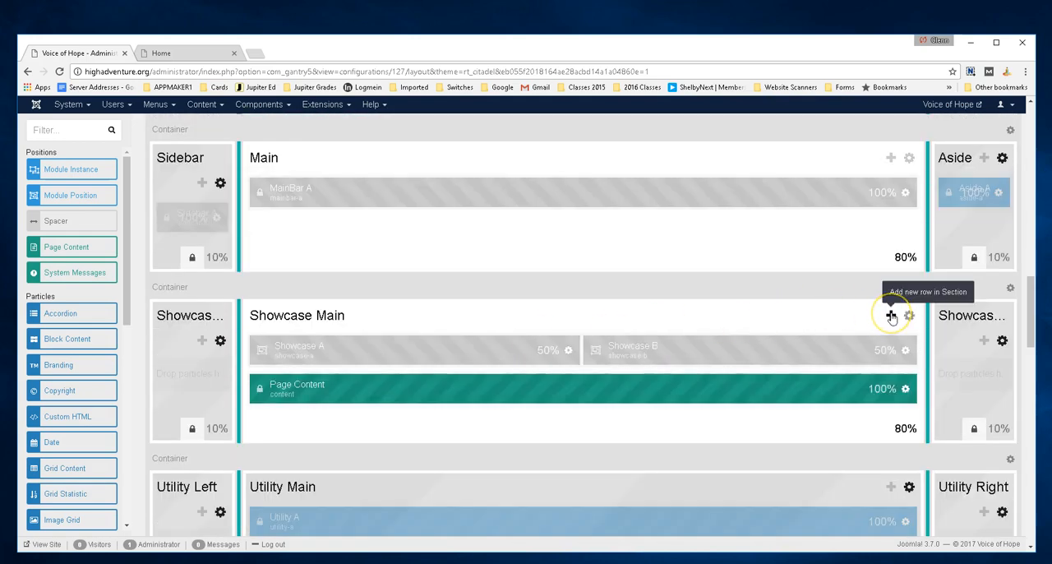
Add a new row with a module position to the Showcase Main section, and apply and save its key as "jenny"
click(892, 318)
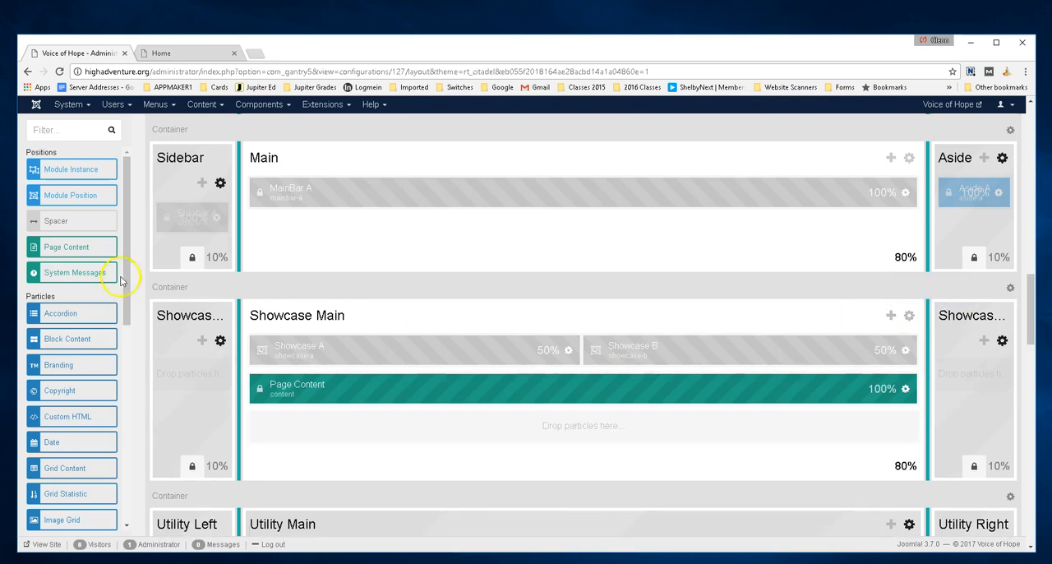
drag(76, 196, 334, 422)
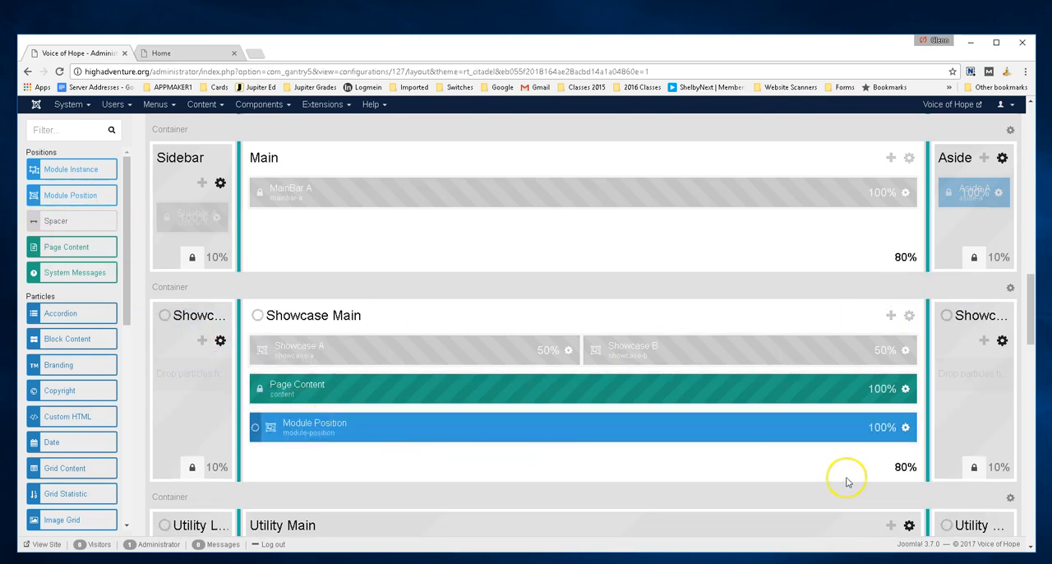
click(905, 426)
drag(551, 233, 460, 245)
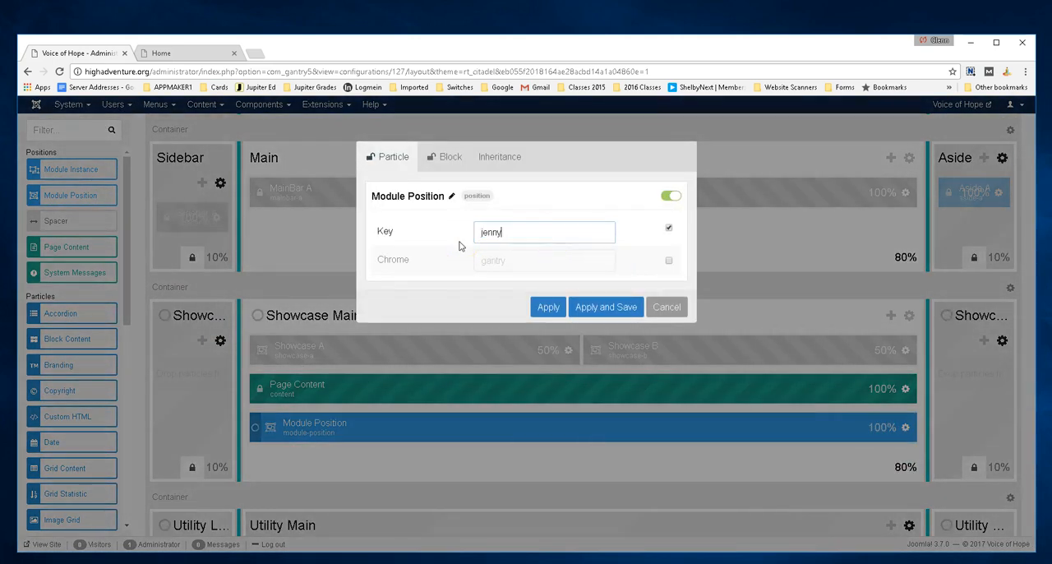
text(jenny)
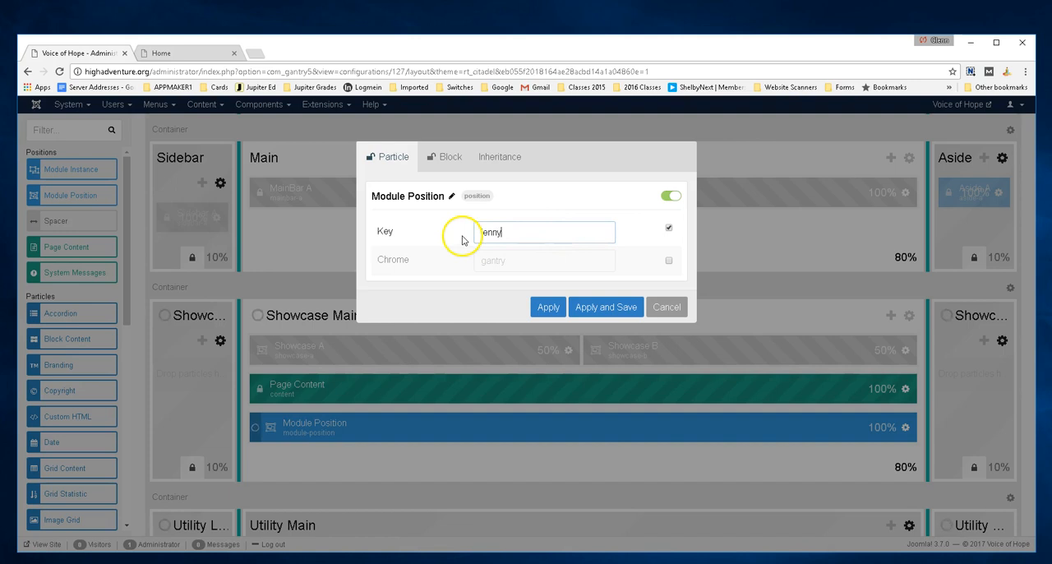
click(615, 306)
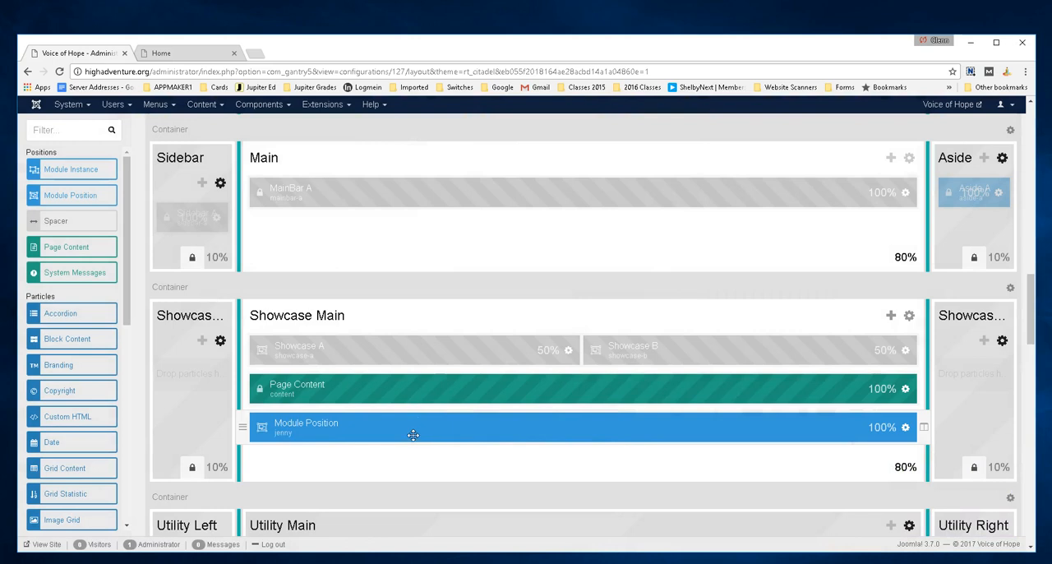
Create a new Custom site module and enter "ttthrth" as its content
click(323, 103)
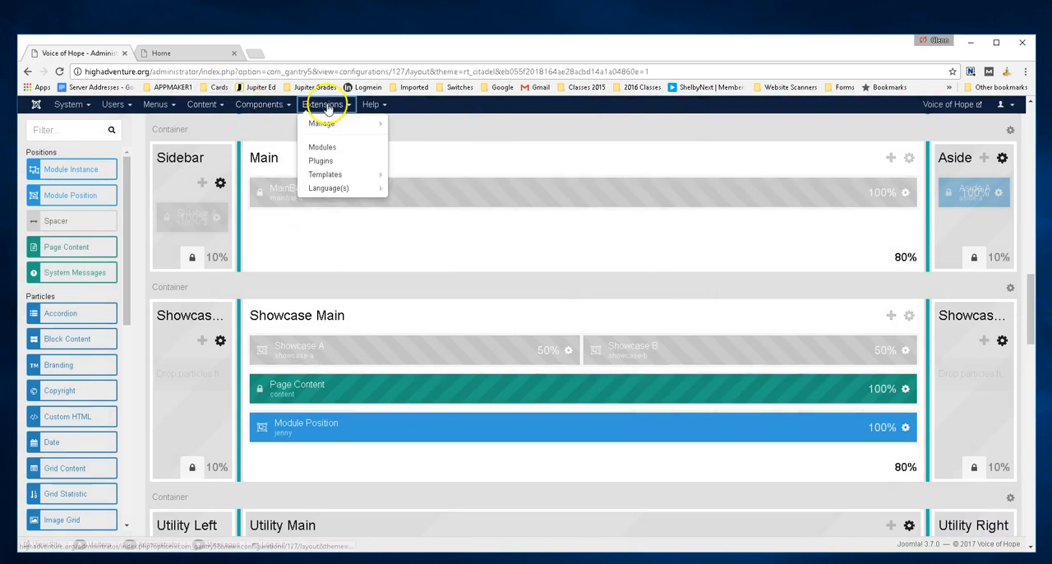
click(322, 146)
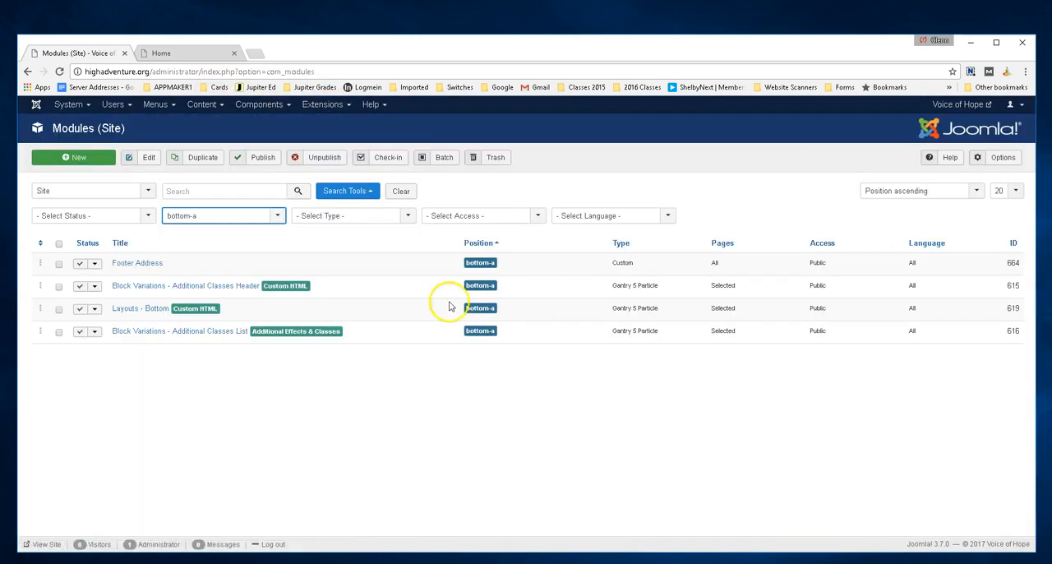
click(83, 158)
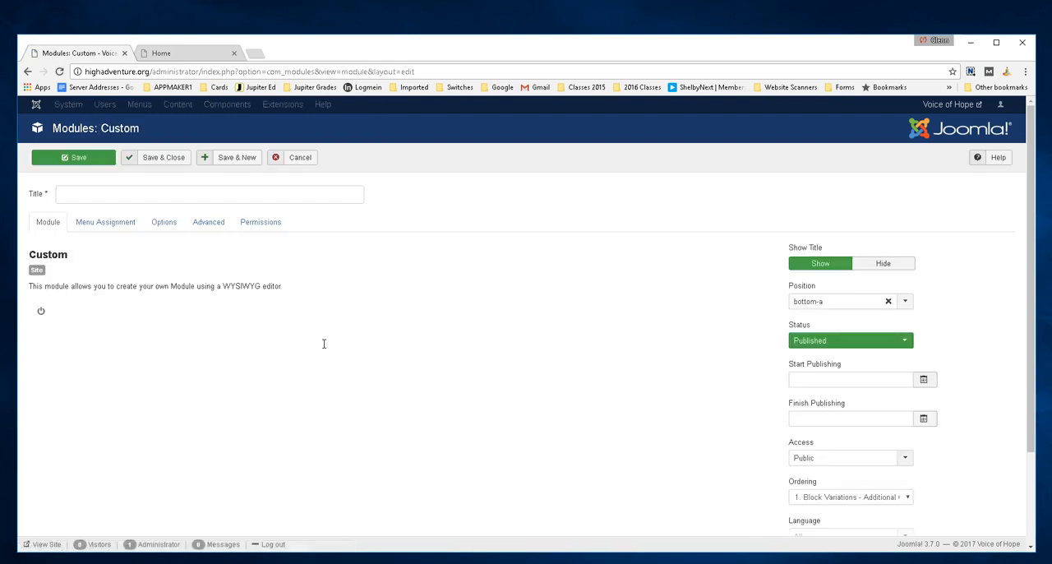
text(ttthrth)
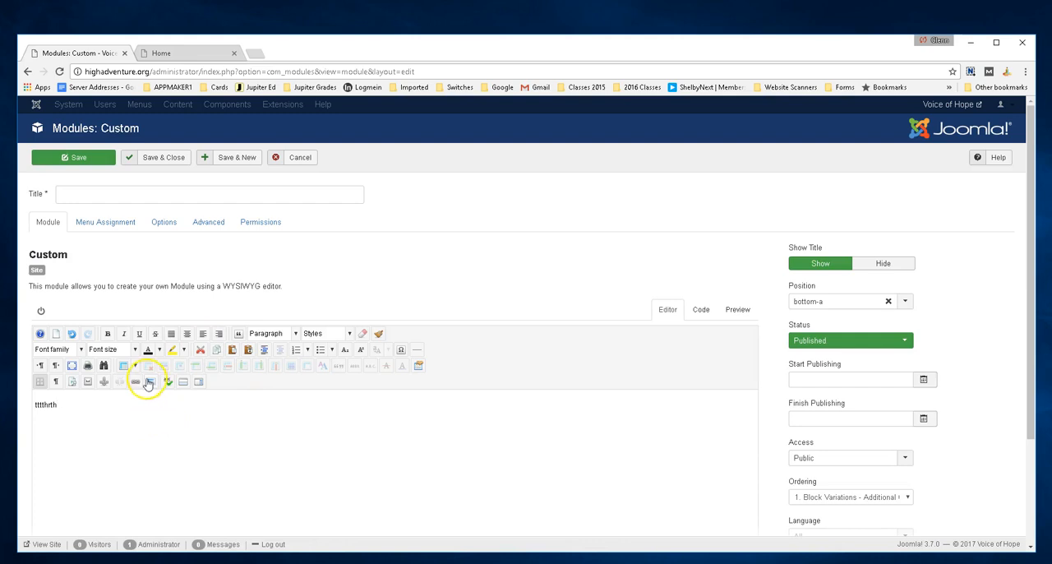
Insert the image israel01-800.jpg into the Custom module's content
click(152, 382)
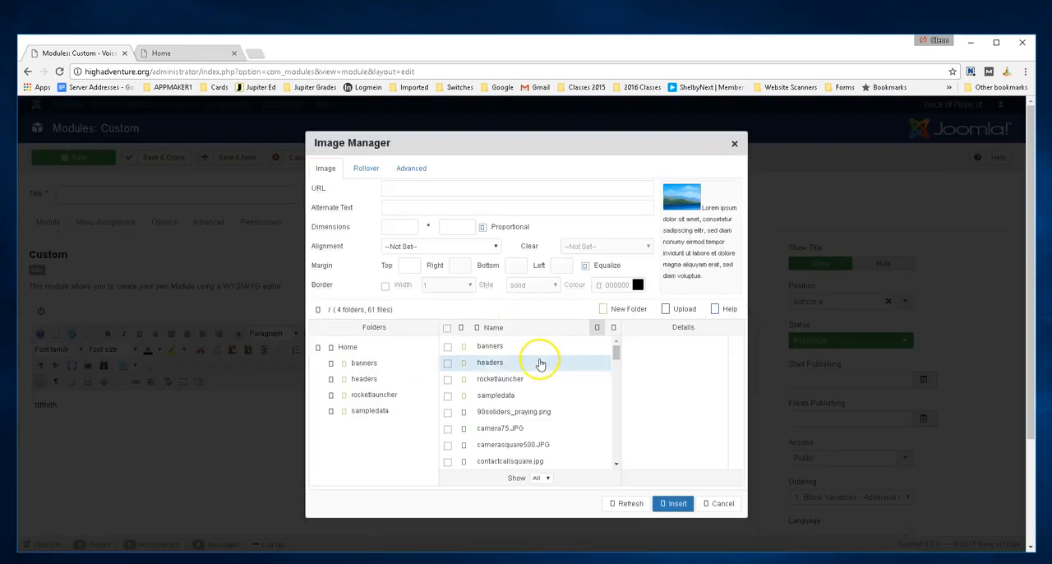
drag(618, 346, 617, 378)
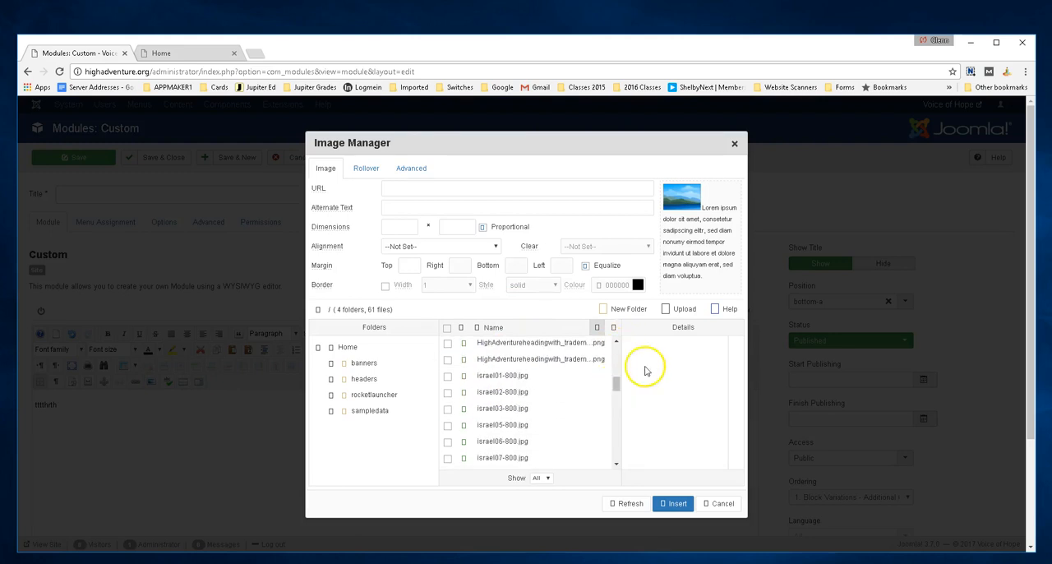
click(504, 378)
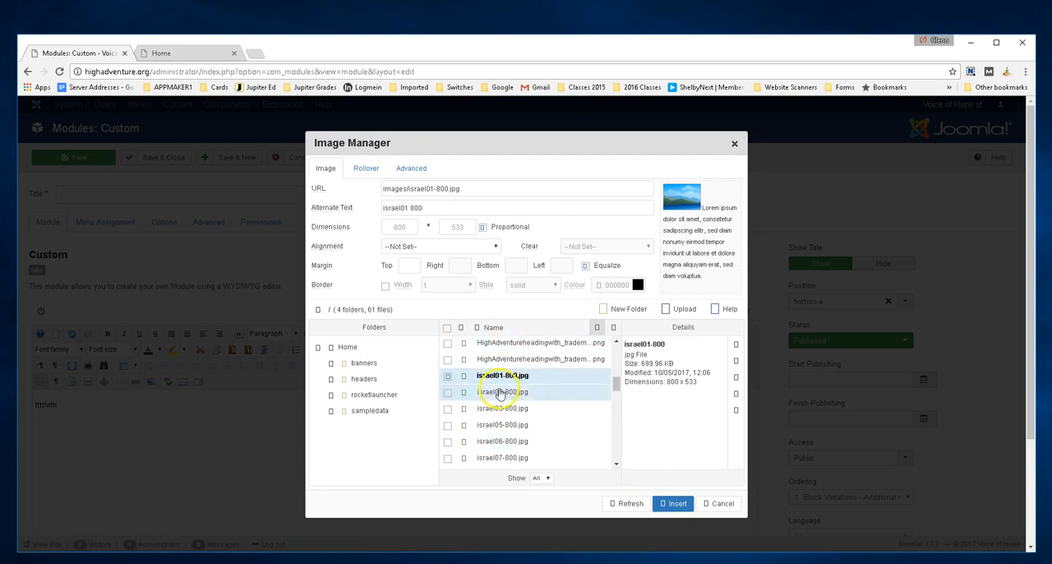
click(675, 504)
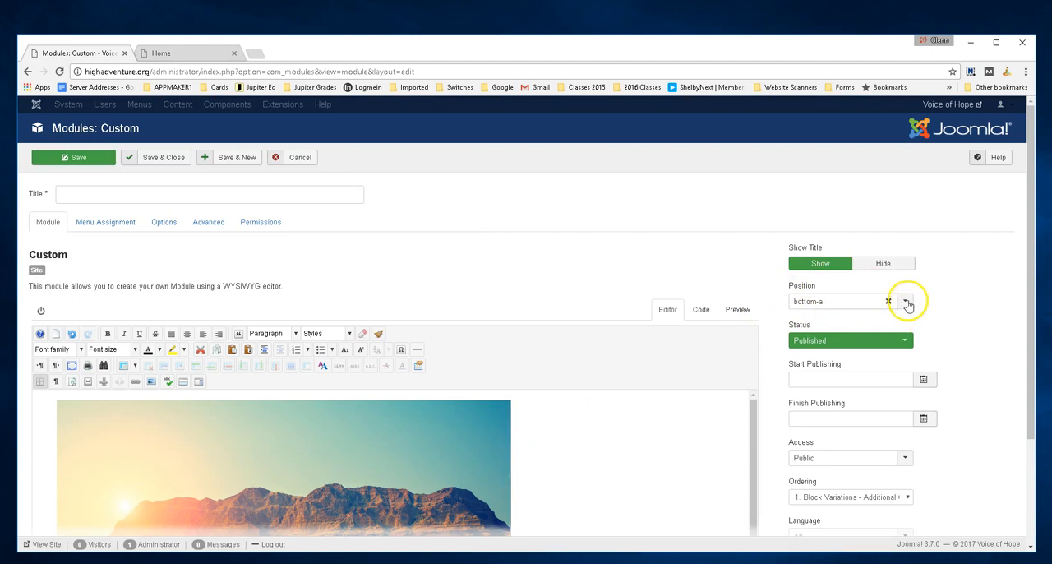
Assign the Custom module to the Jenny [jenny] position, and cancel the module without saving it
click(907, 304)
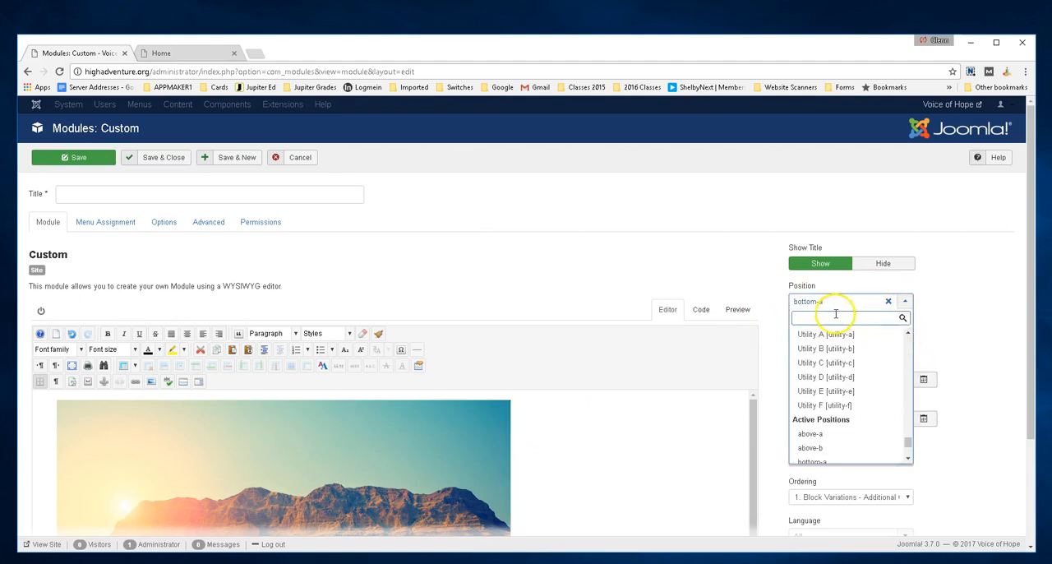
text(jenny)
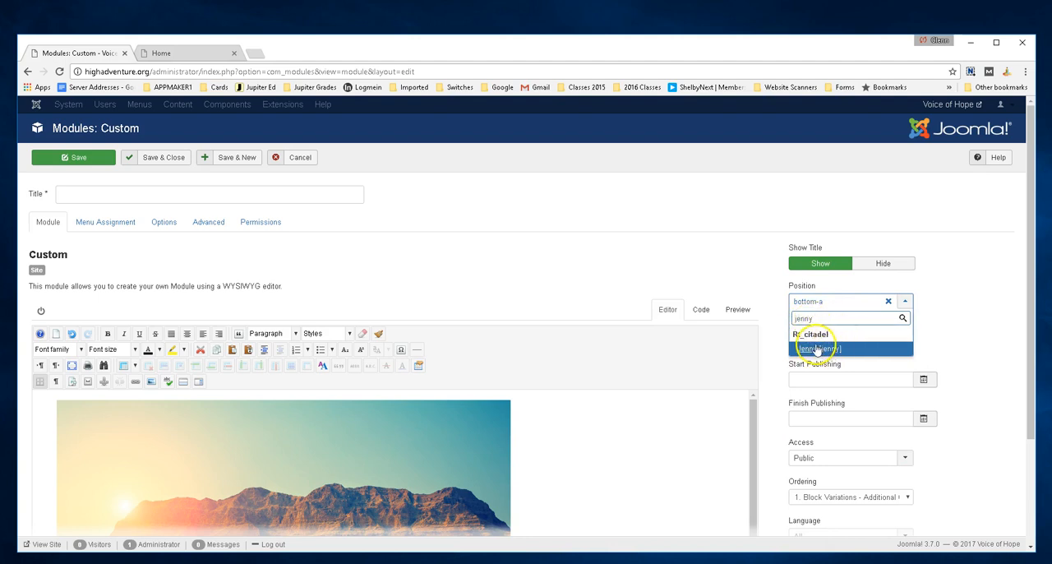
click(817, 349)
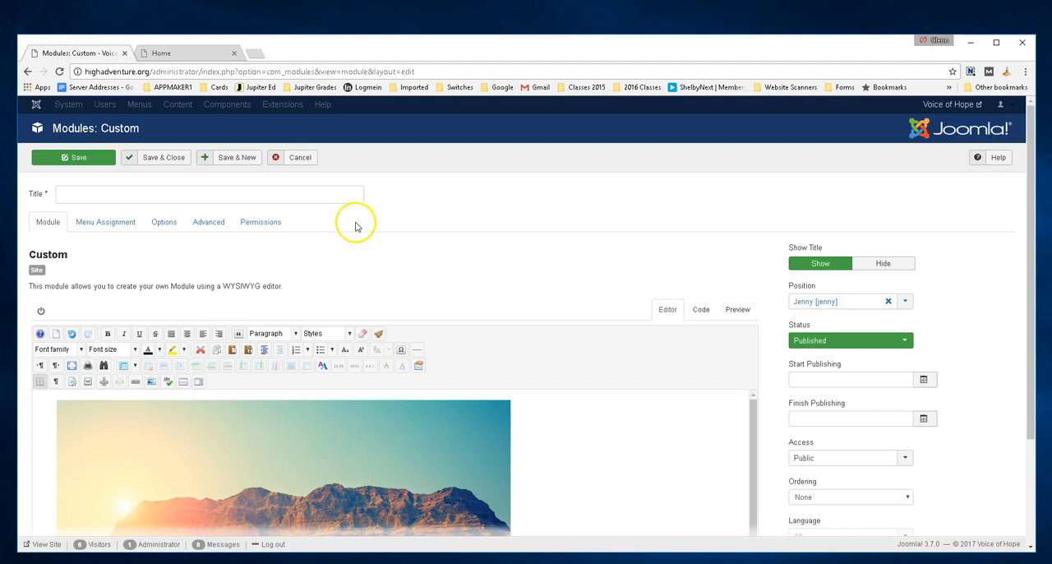
click(298, 157)
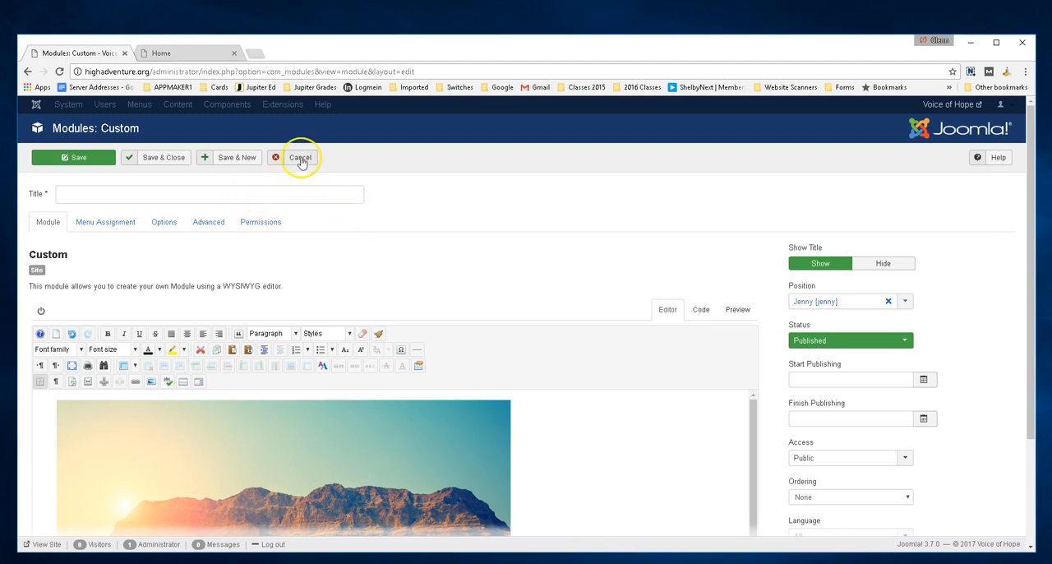